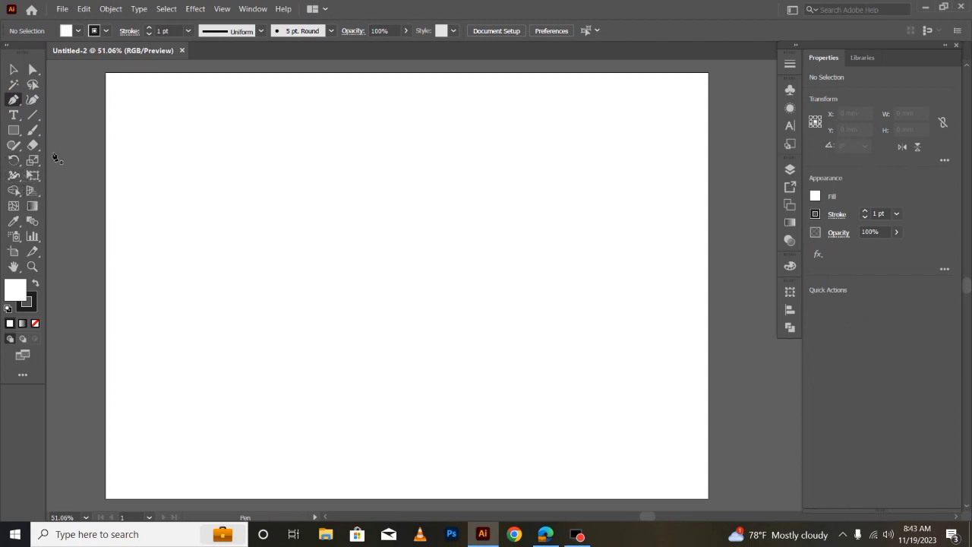
Add the letter "A" as point text near the middle of the artboard
left_click(14, 114)
left_click(349, 217)
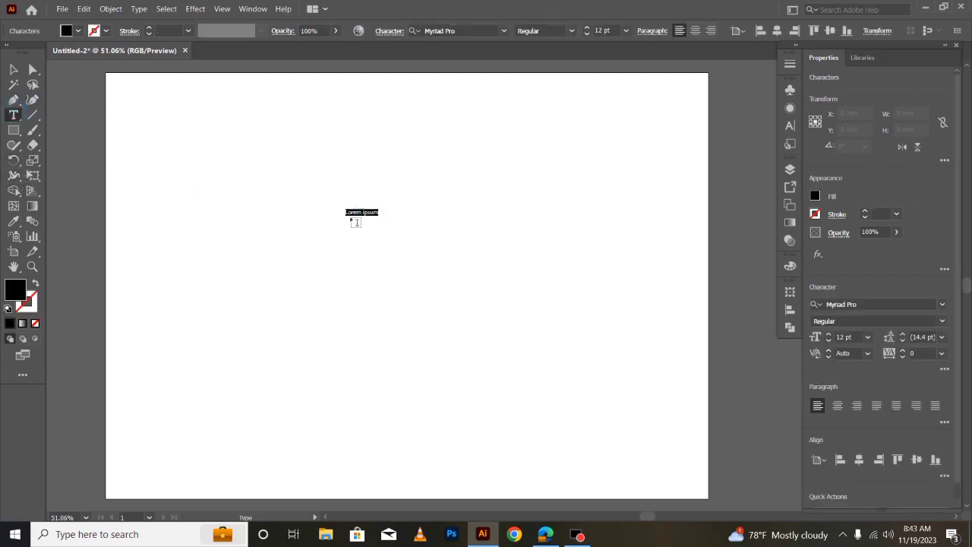
key("BackSpace")
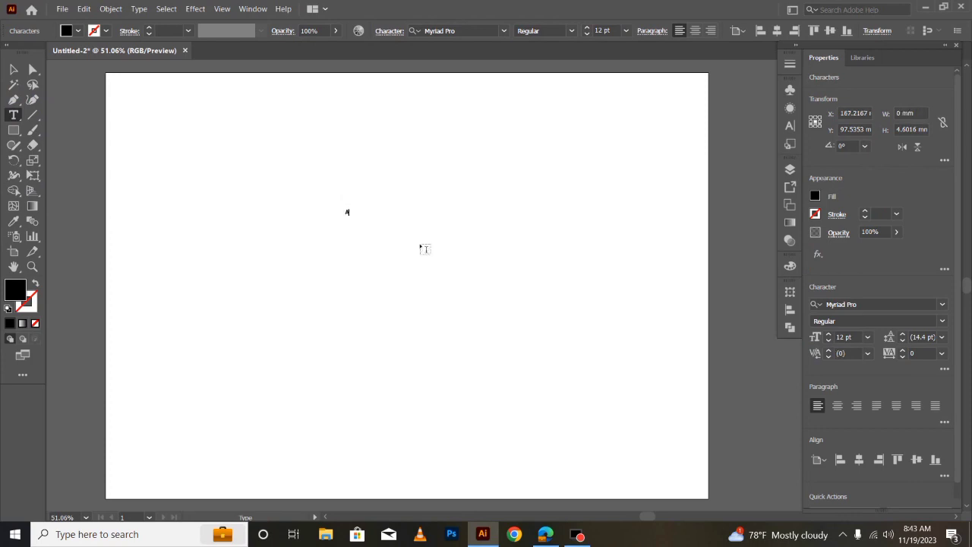
left_click(11, 69)
left_click(413, 312)
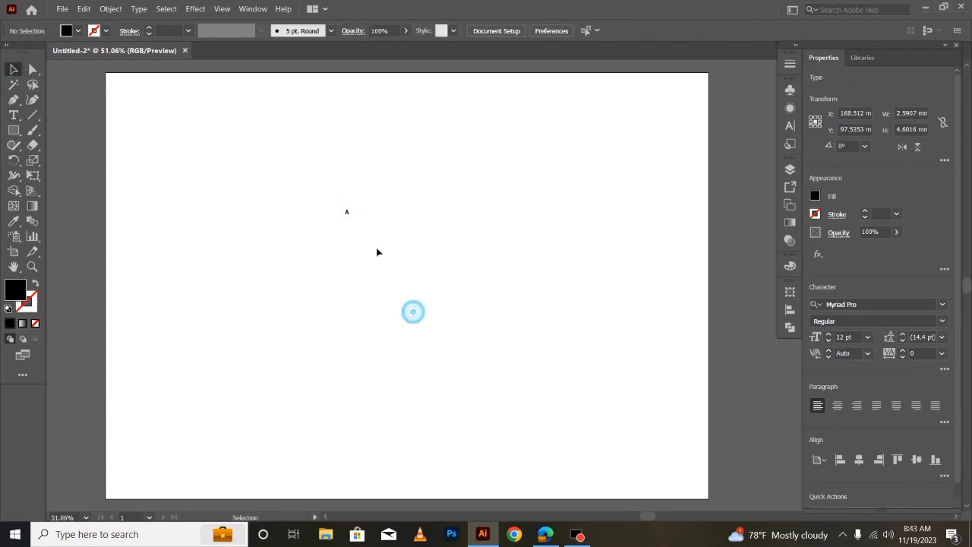
Enlarge the letter A to about 462 pt and shift it upward on the artboard
left_click(348, 213)
left_click(348, 211)
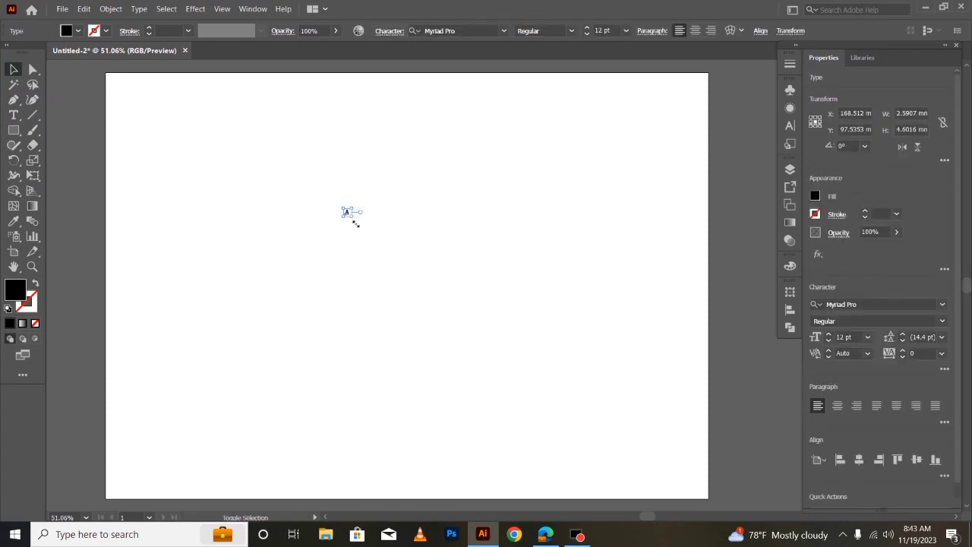
left_click_drag(352, 218, 625, 440)
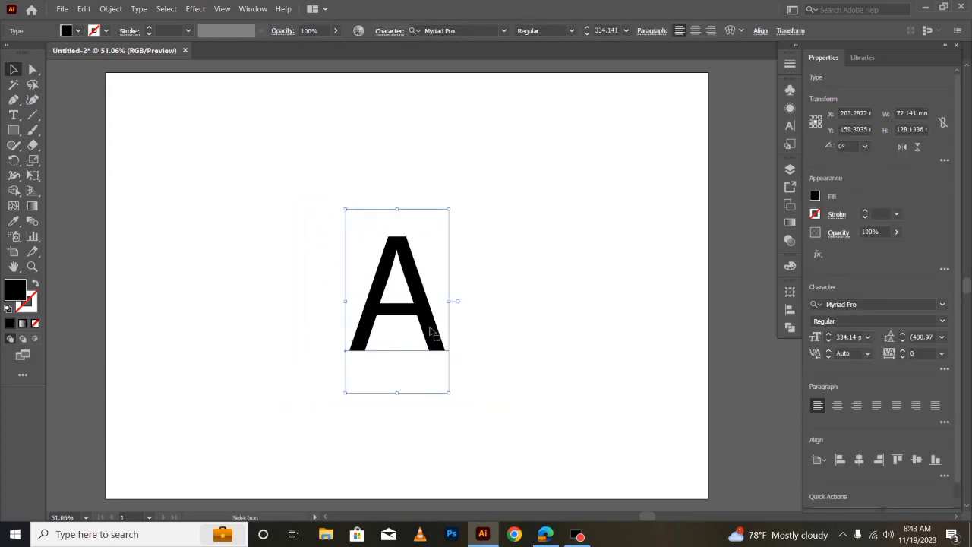
left_click_drag(429, 326, 431, 276)
left_click_drag(456, 346, 513, 410)
Change the letter A's font to Berlin Sans FB Demi Bold
double_click(456, 314)
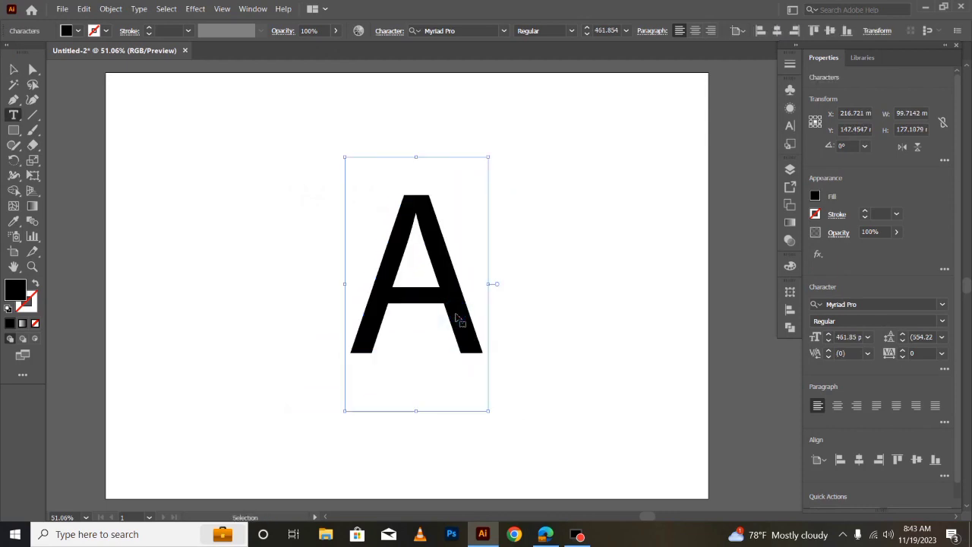
key("ctrl+a")
left_click(504, 31)
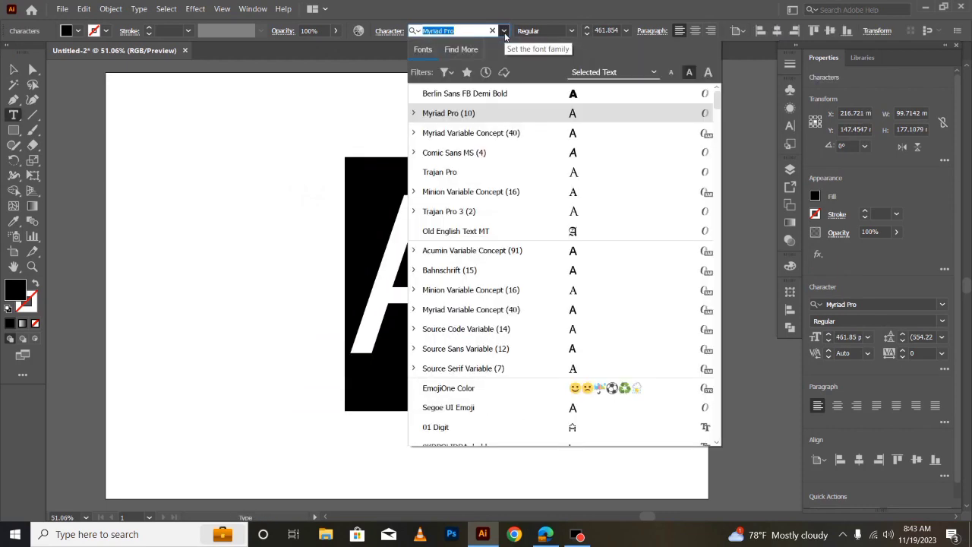
type("berlin")
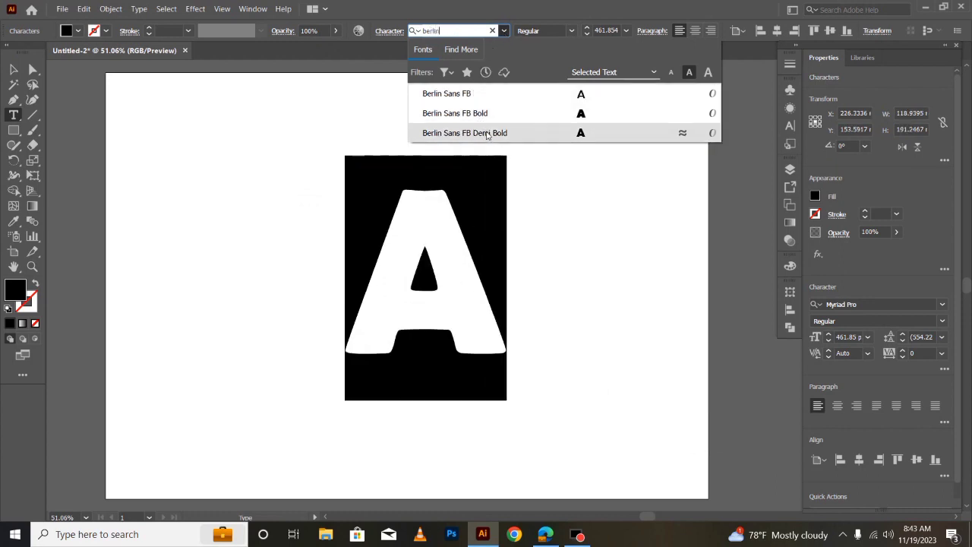
left_click(487, 133)
key("Escape")
left_click(288, 294)
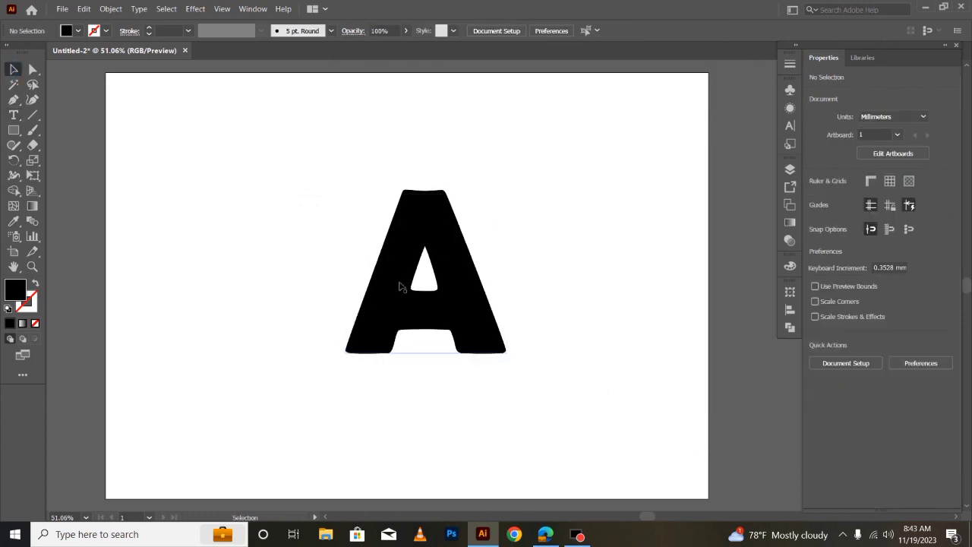
Scale the letter A up to about 563 pt and reposition it near the artboard's centre
left_click_drag(401, 286, 395, 267)
left_click_drag(502, 380, 550, 387)
left_click_drag(501, 343, 479, 346)
left_click(217, 385)
Convert the letter A from live text to outlines
left_click(380, 336)
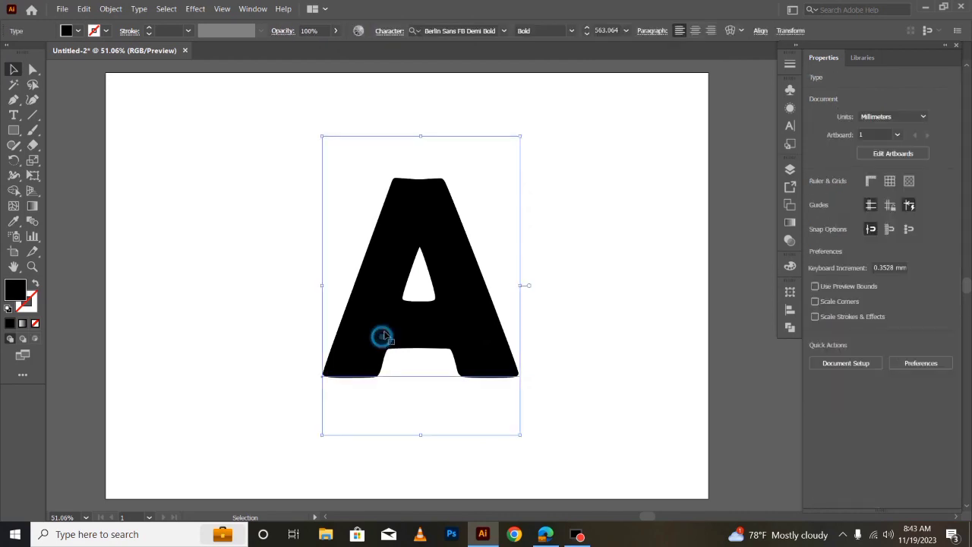
right_click(383, 328)
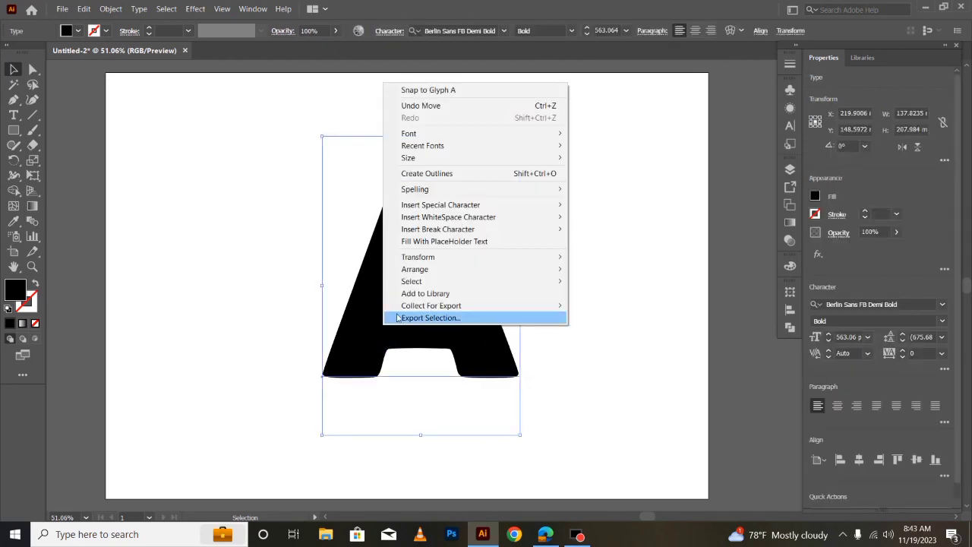
left_click(423, 174)
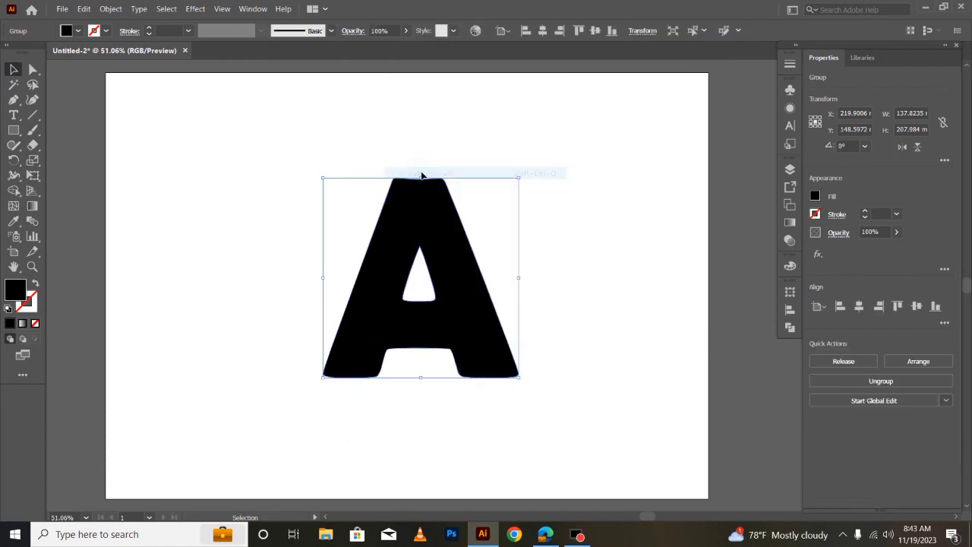
left_click(623, 384)
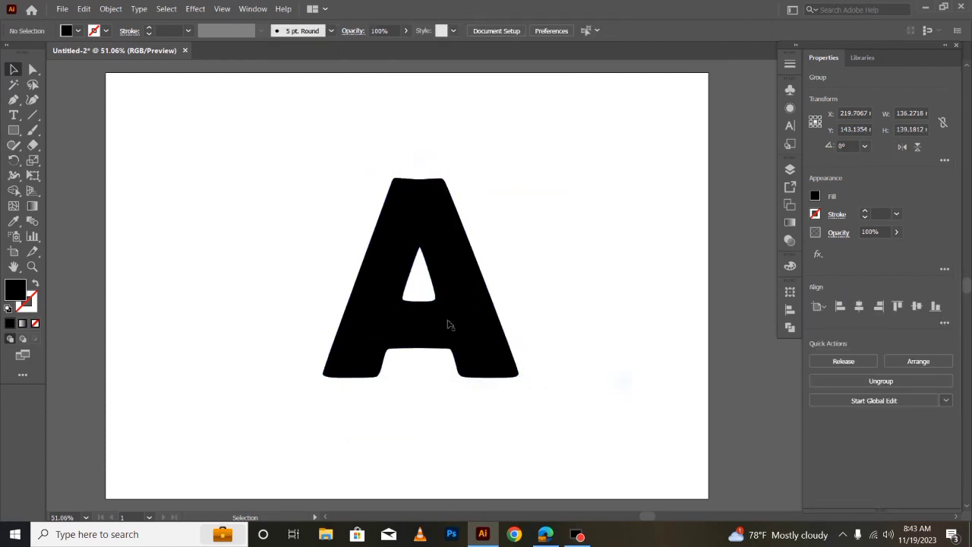
Draw a closed four-sided Pen path over the A's crossbar, from inside the counter down to between the legs
left_click(14, 100)
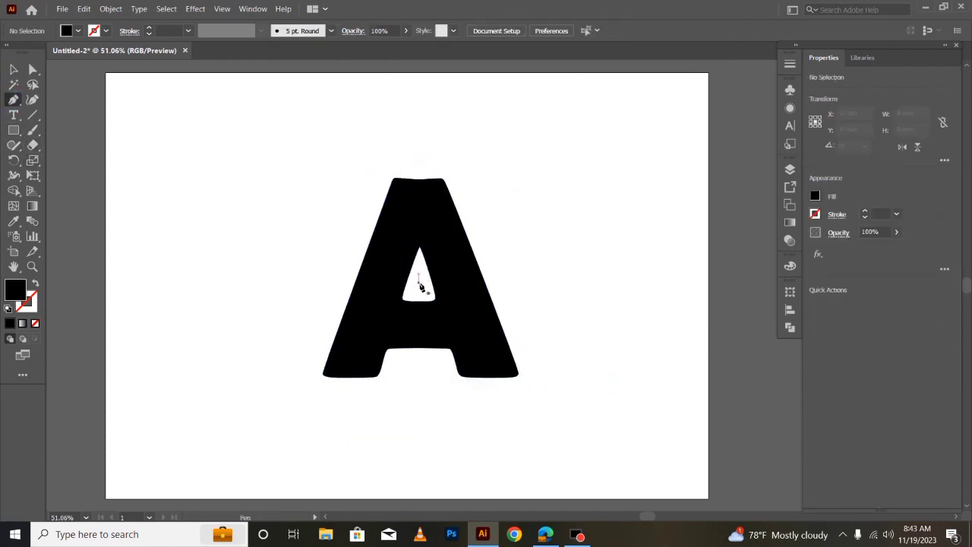
left_click(413, 283)
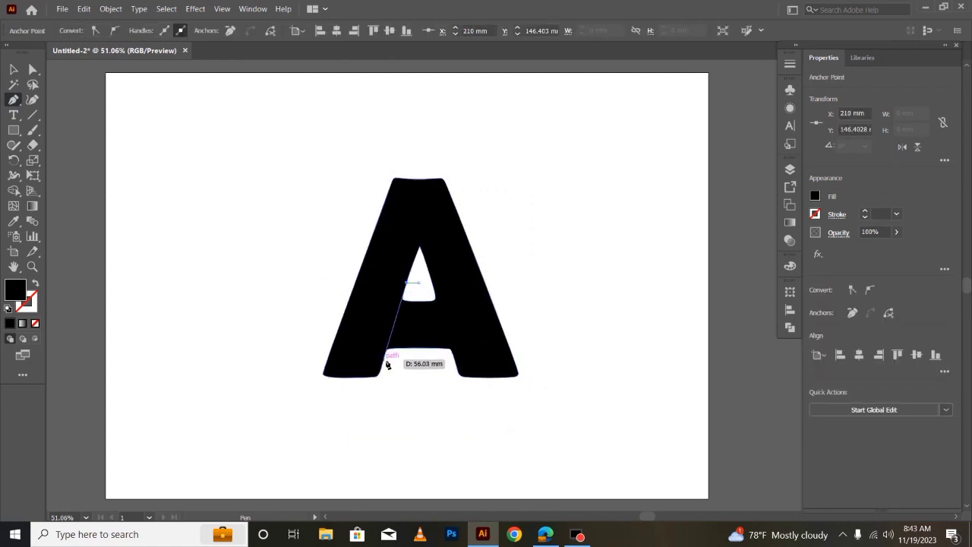
left_click(384, 364)
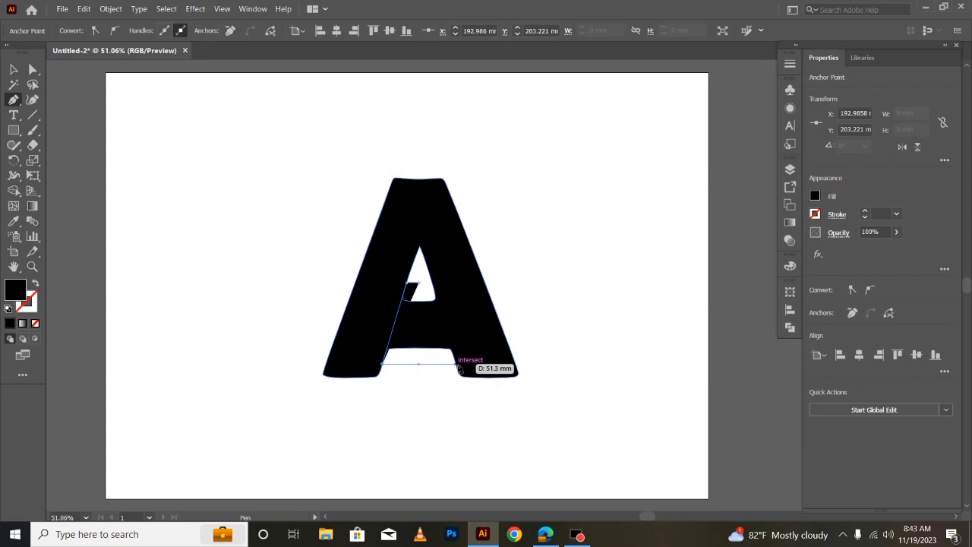
left_click(457, 364)
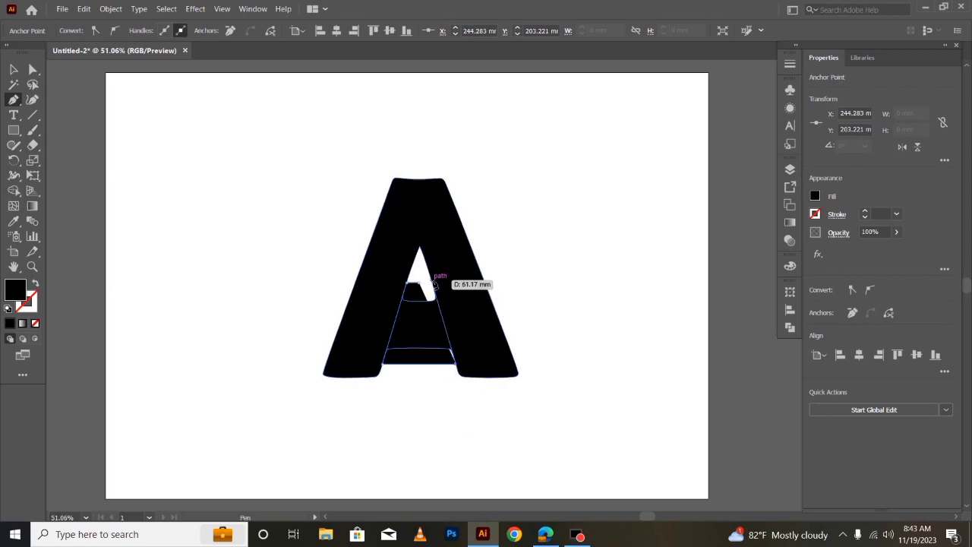
left_click(434, 282)
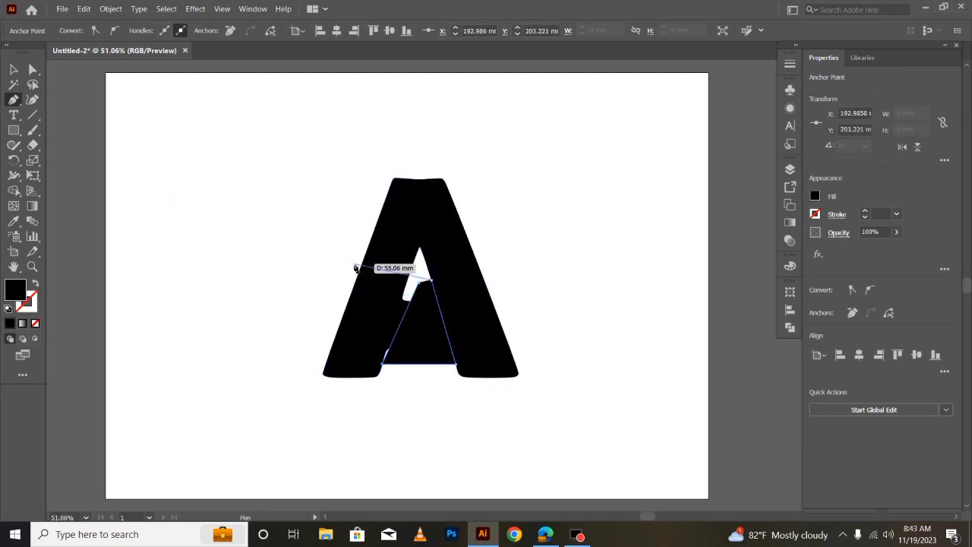
left_click(407, 283)
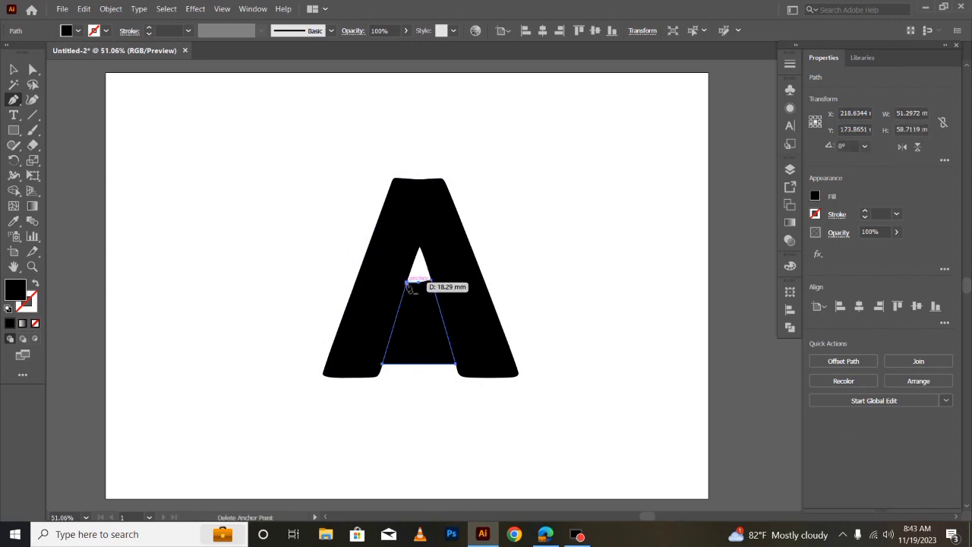
left_click(408, 283, "ctrl")
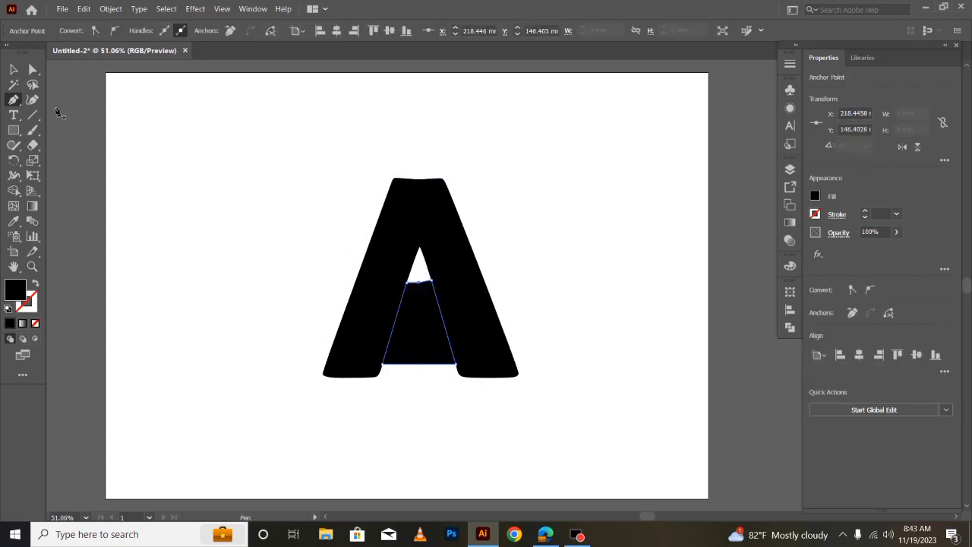
Remove the A's crossbar by cutting away the overlapping regions between the legs with the Shape Builder tool
left_click(14, 69)
left_click(178, 263)
left_click_drag(256, 143, 606, 436)
key("shift+m")
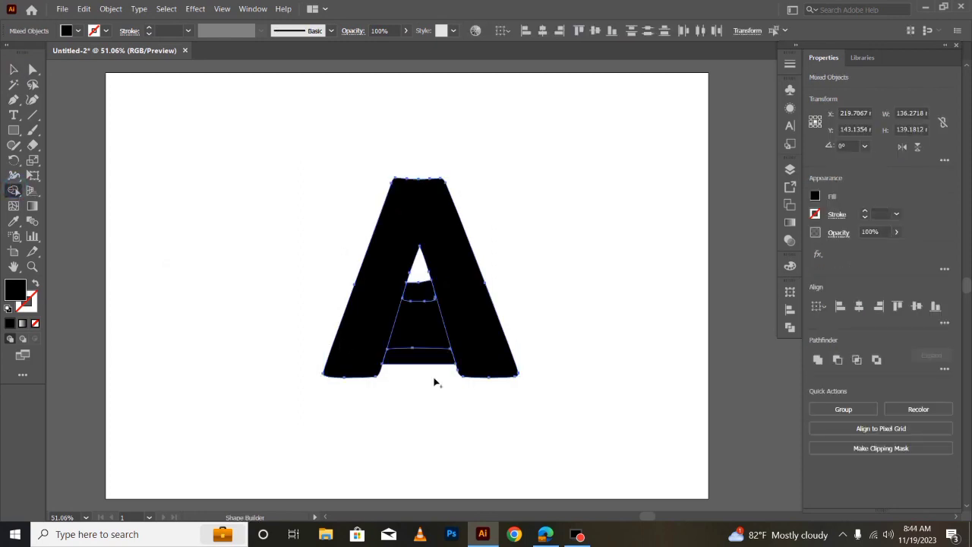
mouse_move(422, 389)
left_mouse_down()
mouse_move(418, 357)
mouse_move(422, 278)
left_mouse_up()
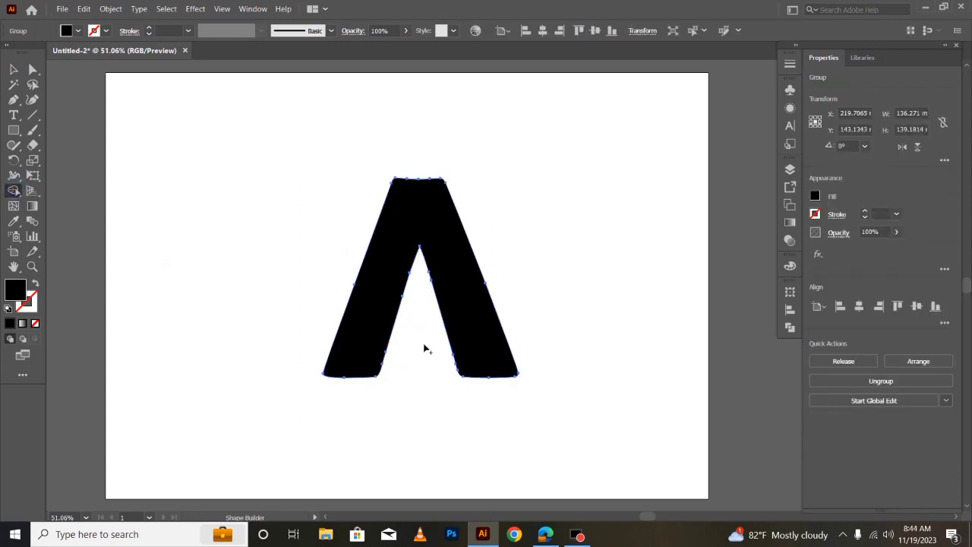
Move the crossbar-less A slightly up and to the left on the artboard
left_click(15, 69)
left_click(206, 317)
left_click_drag(235, 157, 544, 417)
mouse_move(469, 344)
left_mouse_down()
mouse_move(463, 320)
mouse_move(460, 328)
left_mouse_up()
left_click(562, 342)
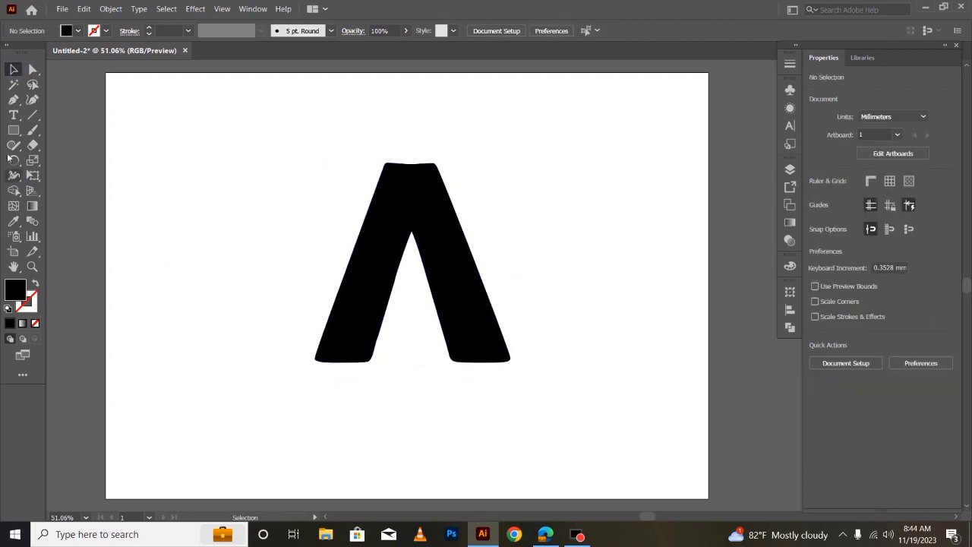
Draw a horizontal ellipse about 164 by 103 mm across the middle of the A
left_click(14, 137)
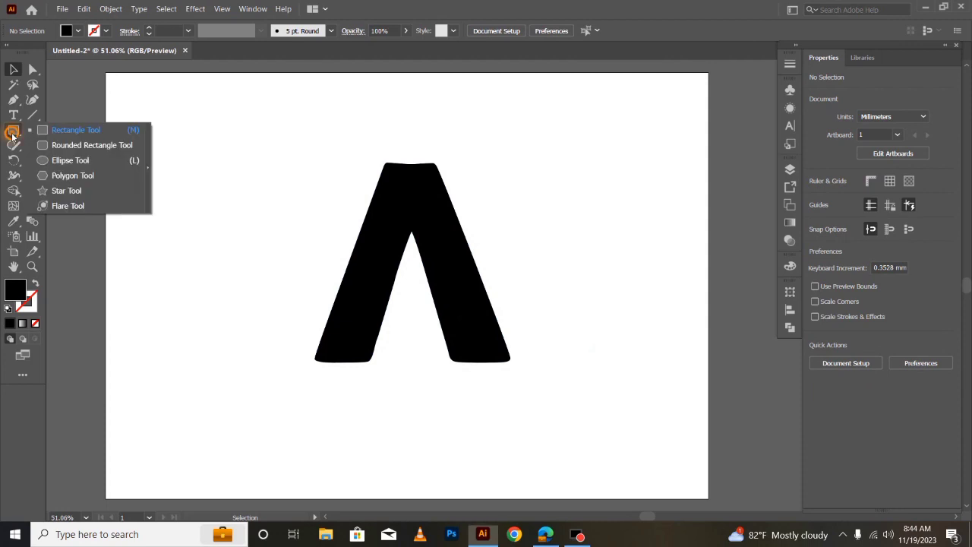
left_click(63, 160)
left_click_drag(302, 189, 538, 337)
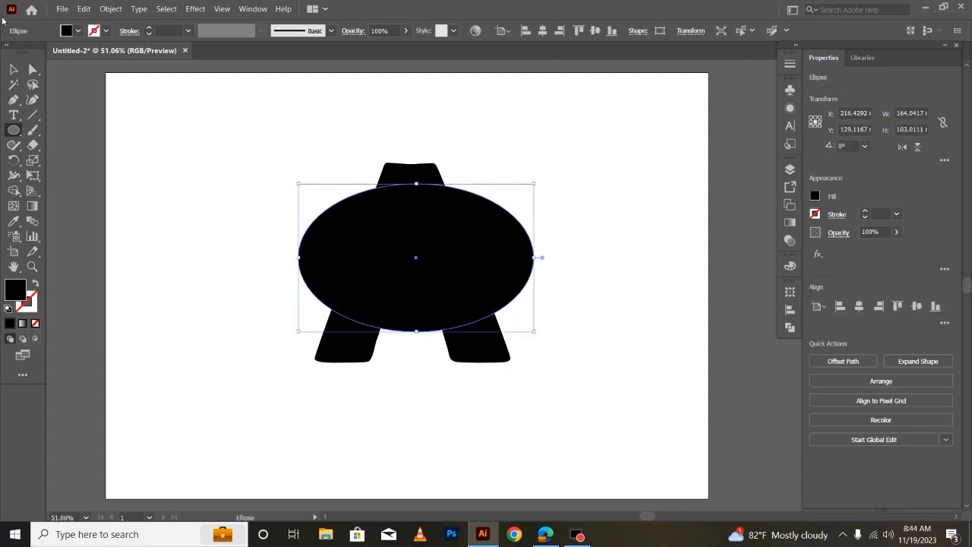
Set the ellipse's fill to none and its stroke to black
left_click(76, 32)
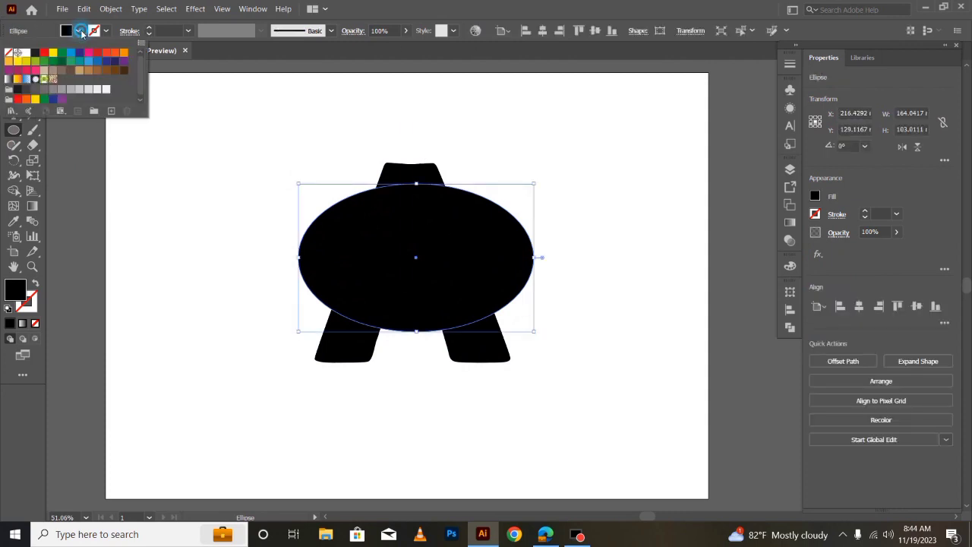
left_click(16, 55)
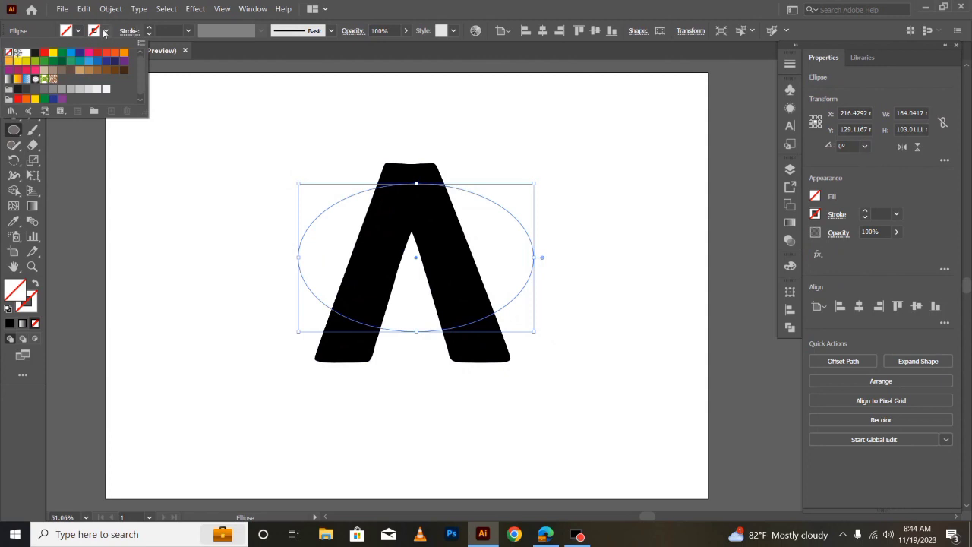
left_click(104, 32)
left_click(104, 32)
left_click(34, 53)
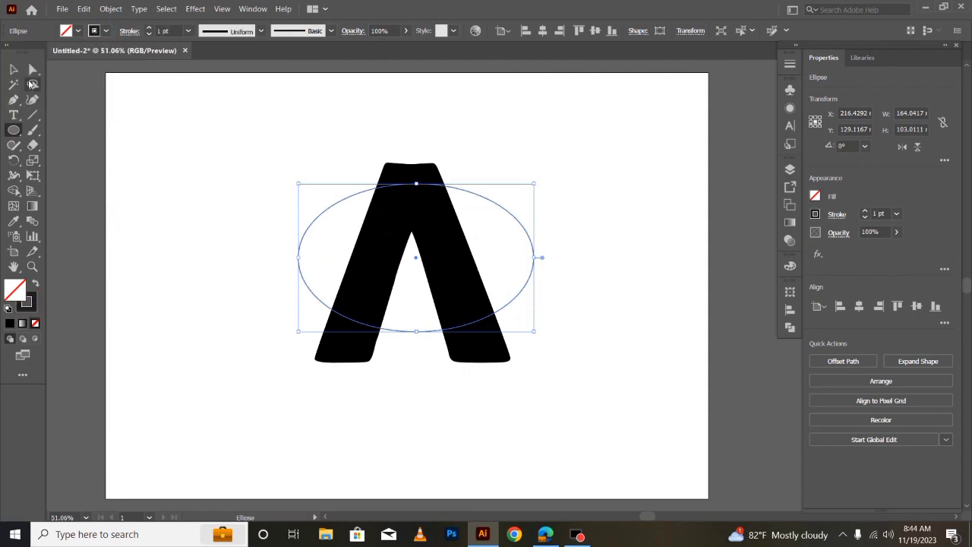
Align the ellipse and the A to each other on their horizontal and vertical centres
left_click(13, 69)
left_click(165, 232)
left_click_drag(252, 151, 501, 368)
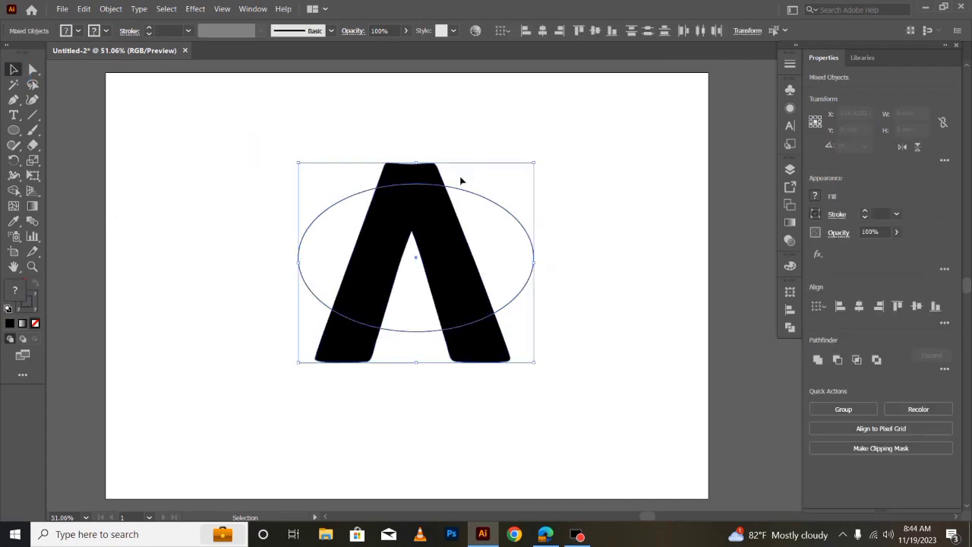
left_click(543, 30)
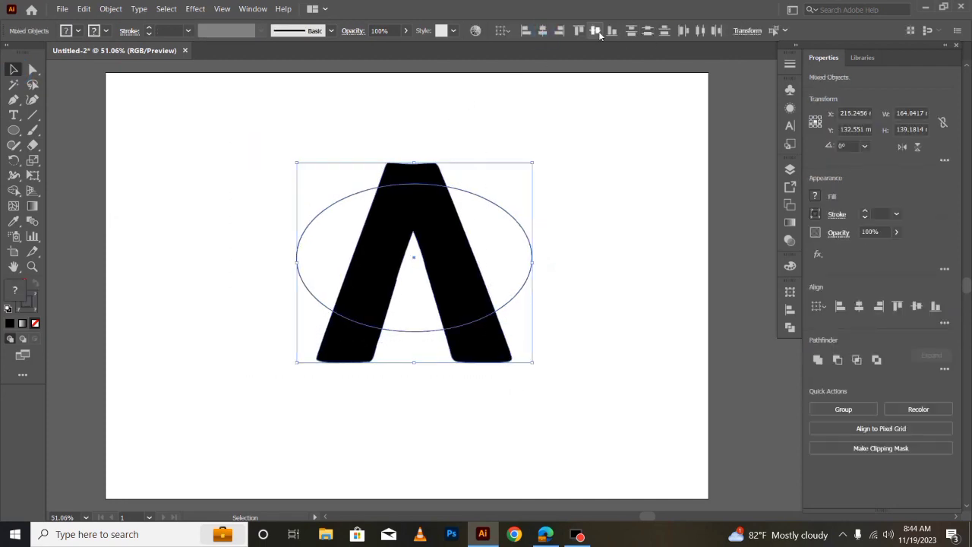
left_click(597, 31)
left_click(642, 277)
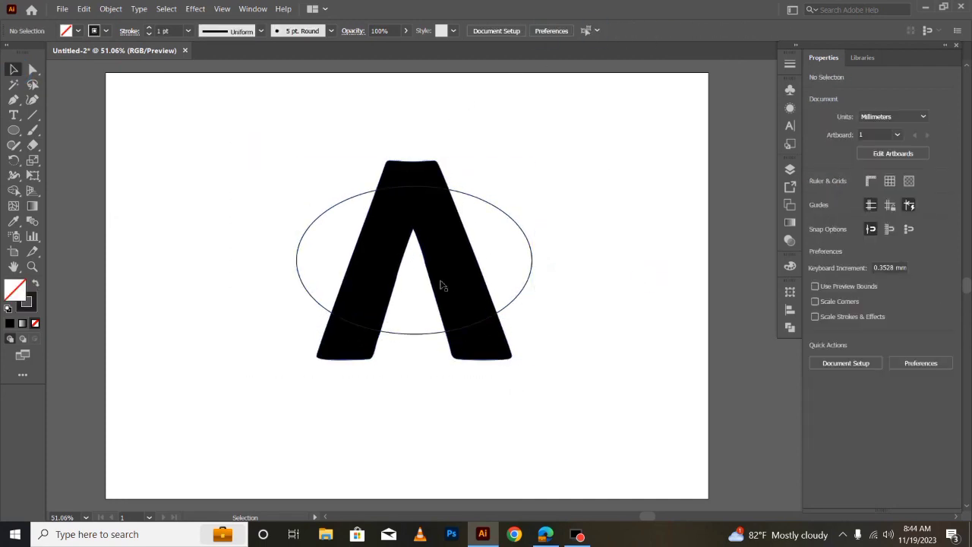
Resize the ellipse to about 177 by 104 mm and centre it horizontally on the artboard
left_click(521, 293)
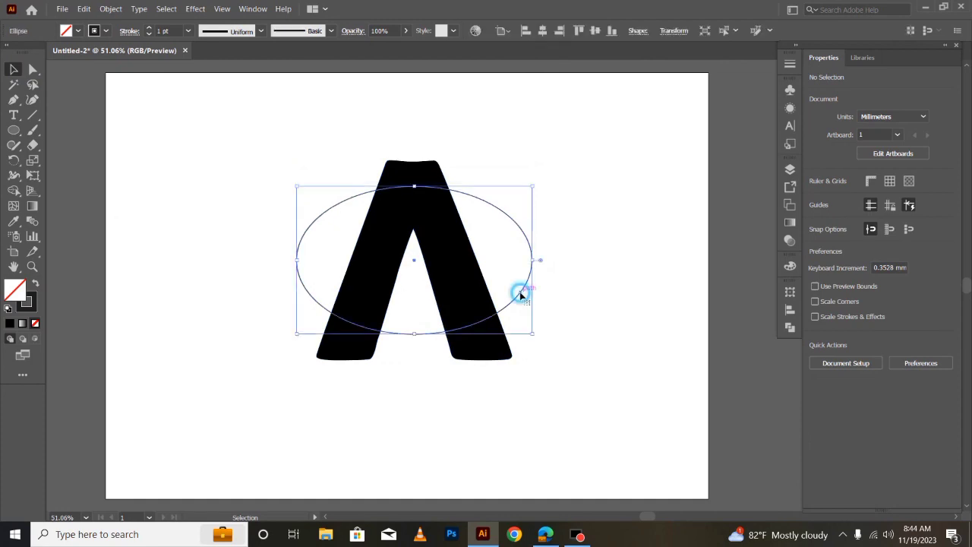
left_click(414, 334)
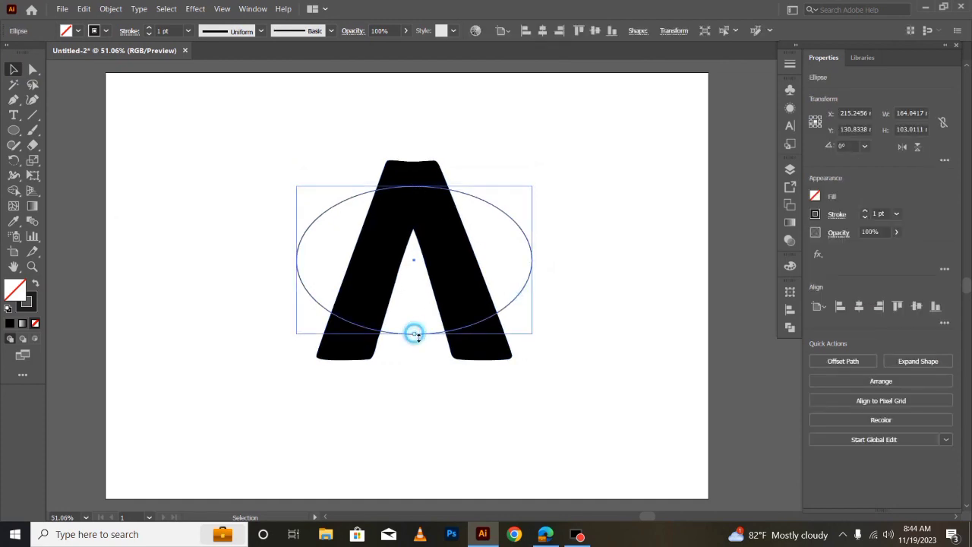
left_click_drag(413, 334, 417, 325)
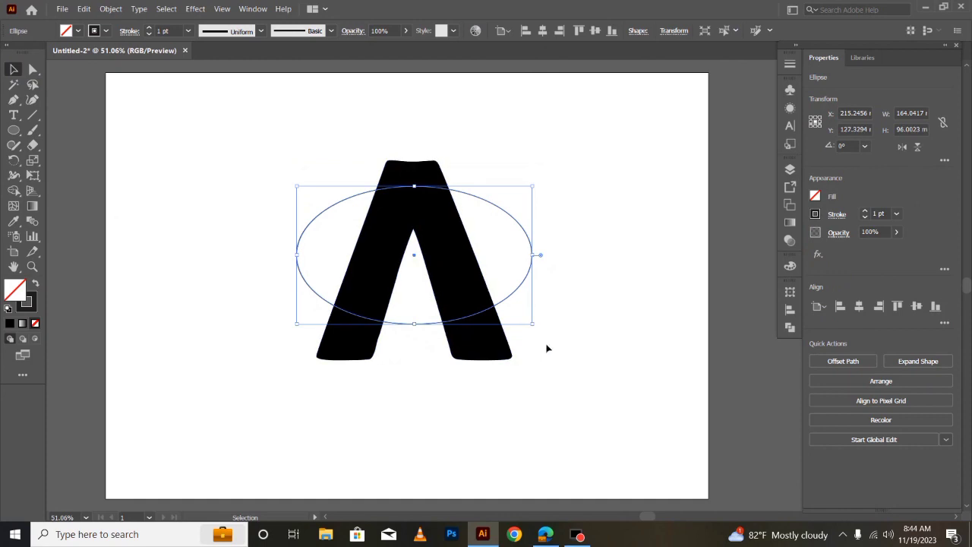
left_click_drag(533, 325, 552, 335)
left_click(543, 32)
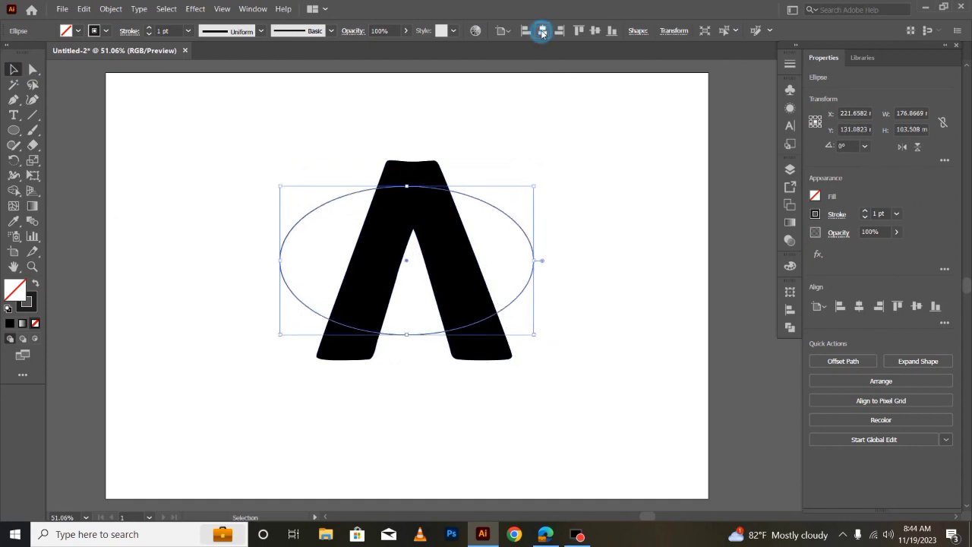
Move the ellipse onto the middle of the A and align both shapes on their horizontal and vertical centres
left_click(695, 354)
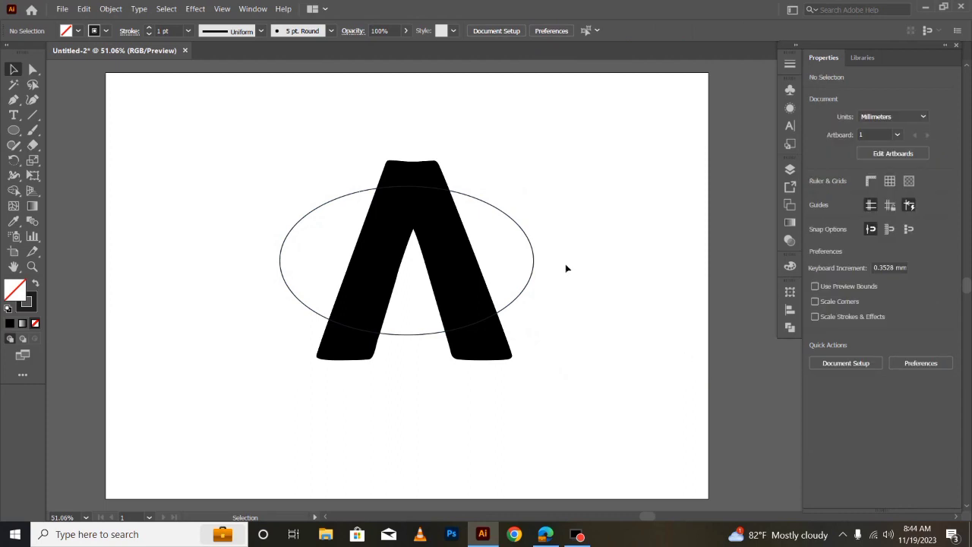
left_click_drag(498, 209, 506, 210)
left_click_drag(293, 130, 530, 308)
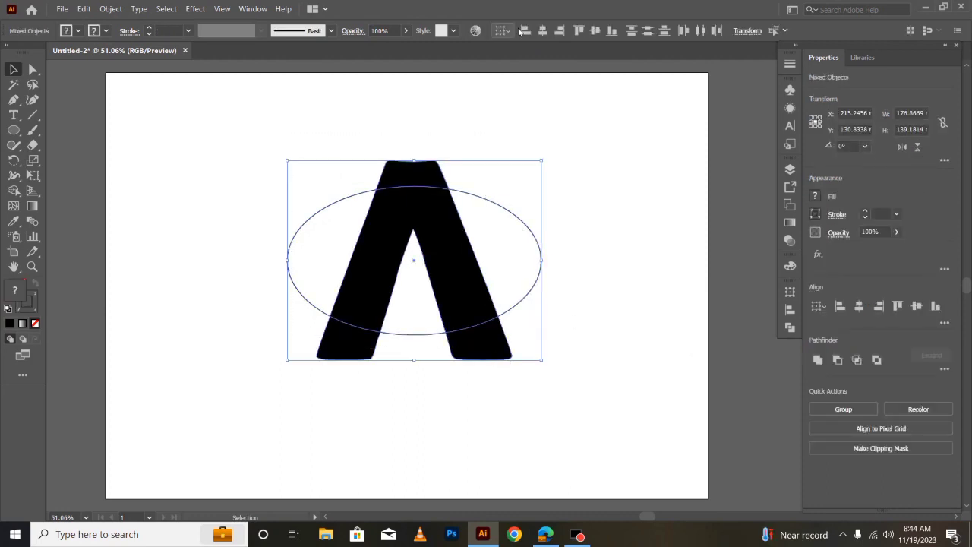
left_click(542, 30)
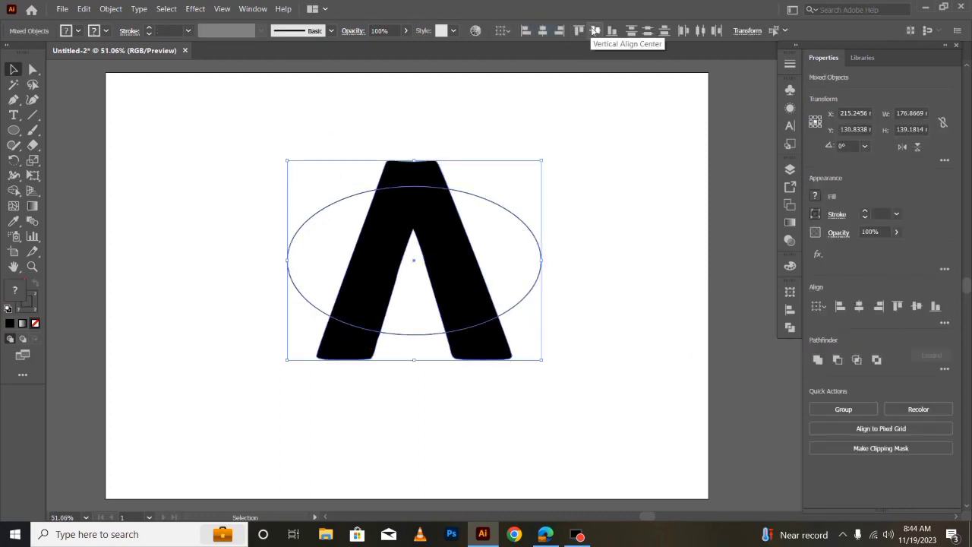
left_click(658, 354)
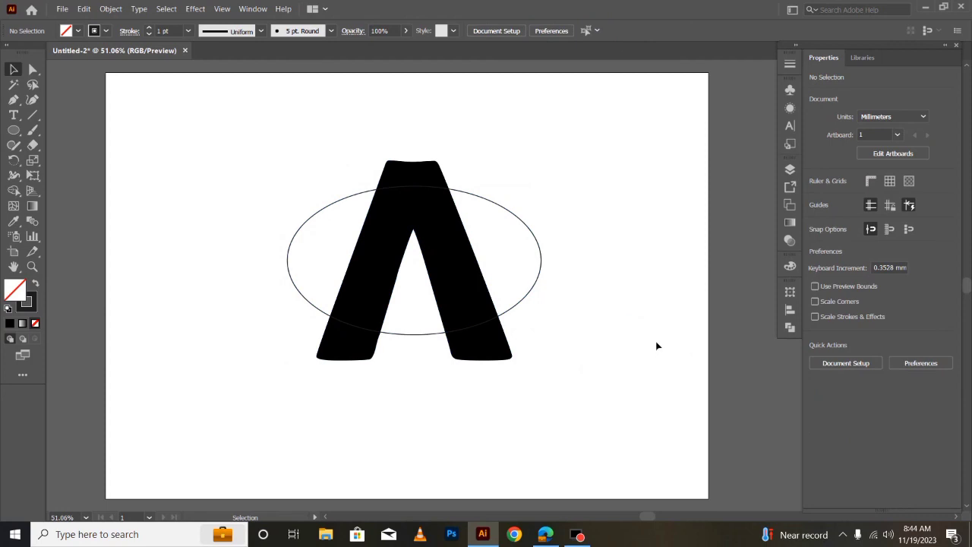
Create a concentric copy of the ellipse scaled down to about 135 by 79 mm and shift it up about 5 mm
left_click(536, 237)
key("a")
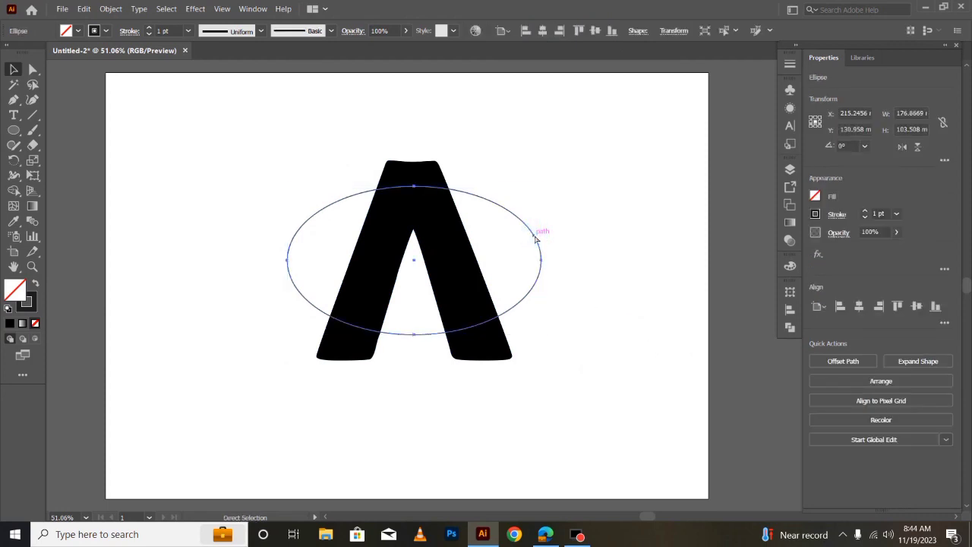
key("v")
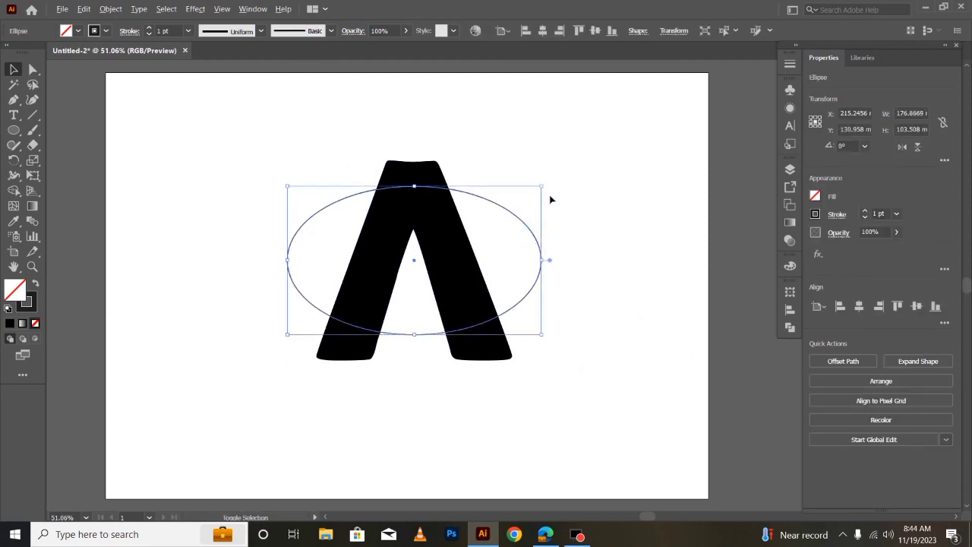
left_click_drag(544, 191, 536, 208)
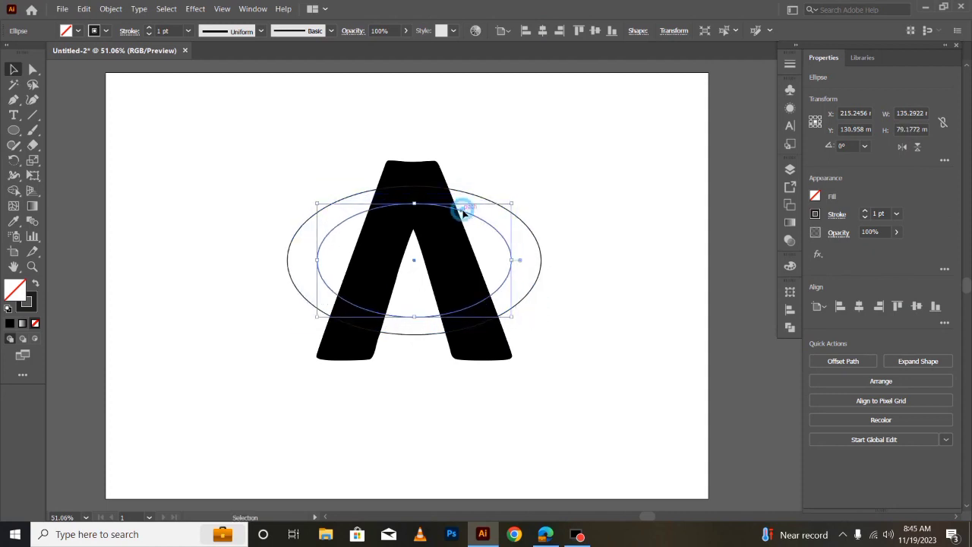
left_click_drag(463, 212, 465, 208)
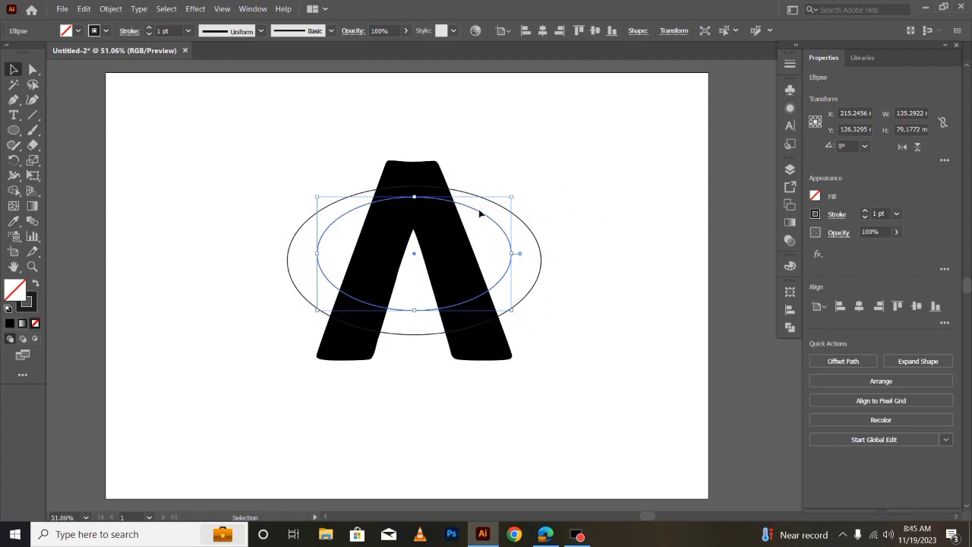
left_click(606, 392)
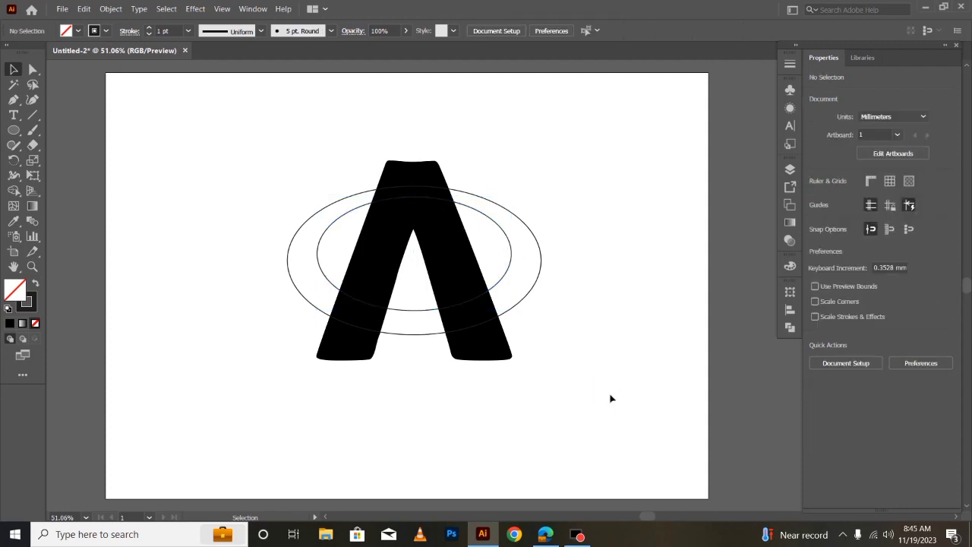
Try intersecting the two ellipses with Pathfinder and undo it
left_click_drag(542, 183, 507, 251)
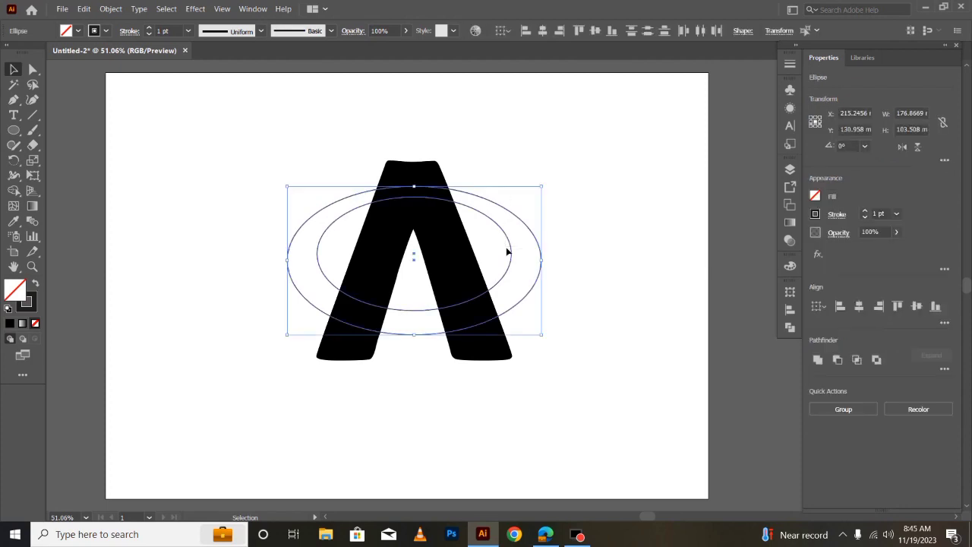
left_click(787, 330)
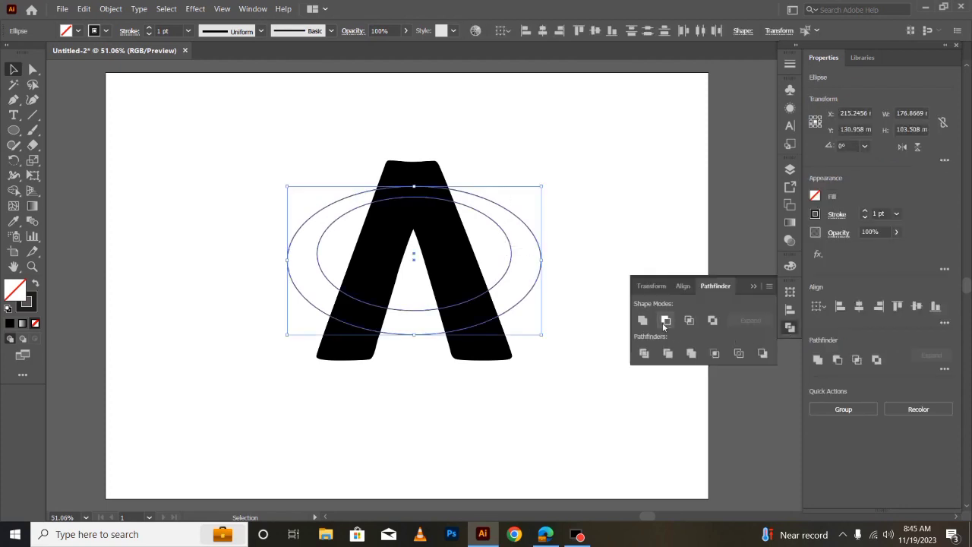
left_click(689, 321)
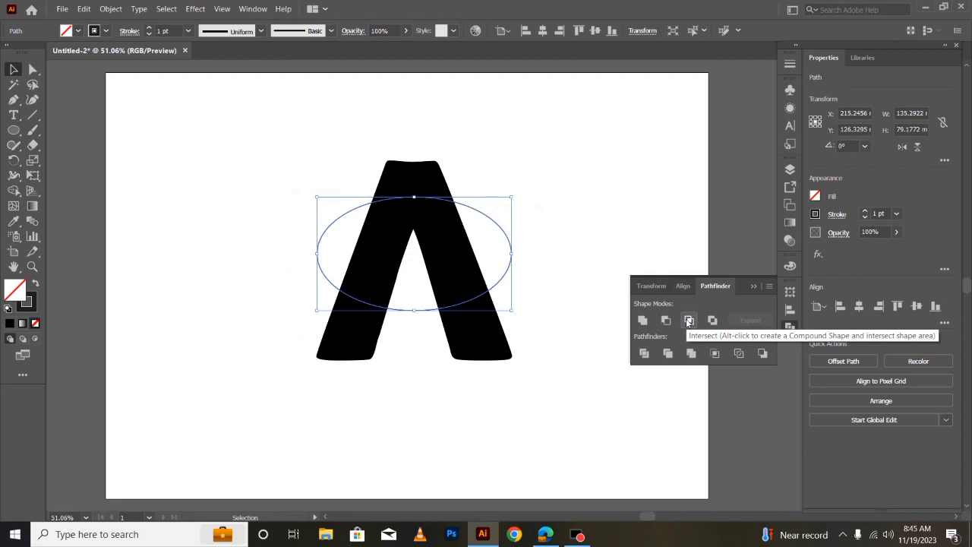
key("ctrl+z")
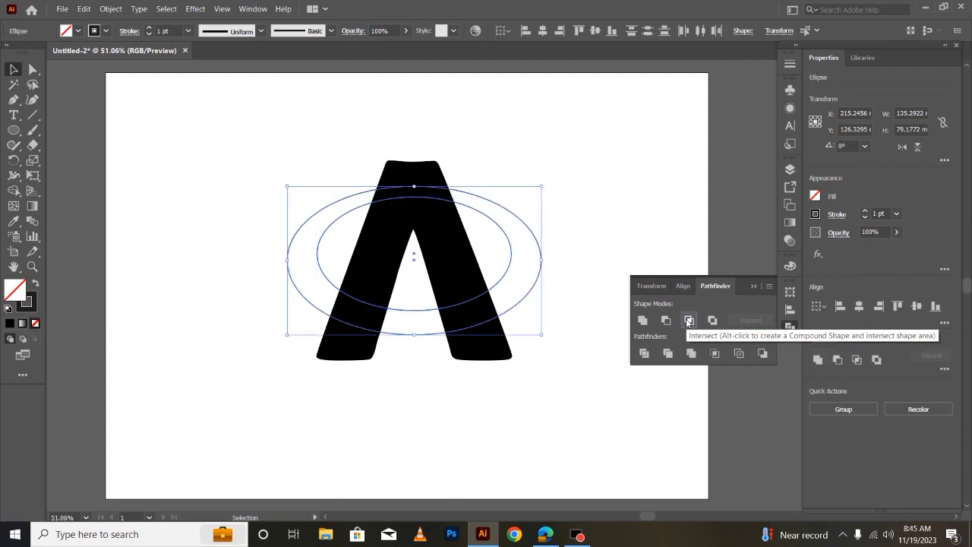
Try subtracting the inner ellipse from the outer one and swapping the ring's fill and stroke, and undo both changes
left_click(671, 323)
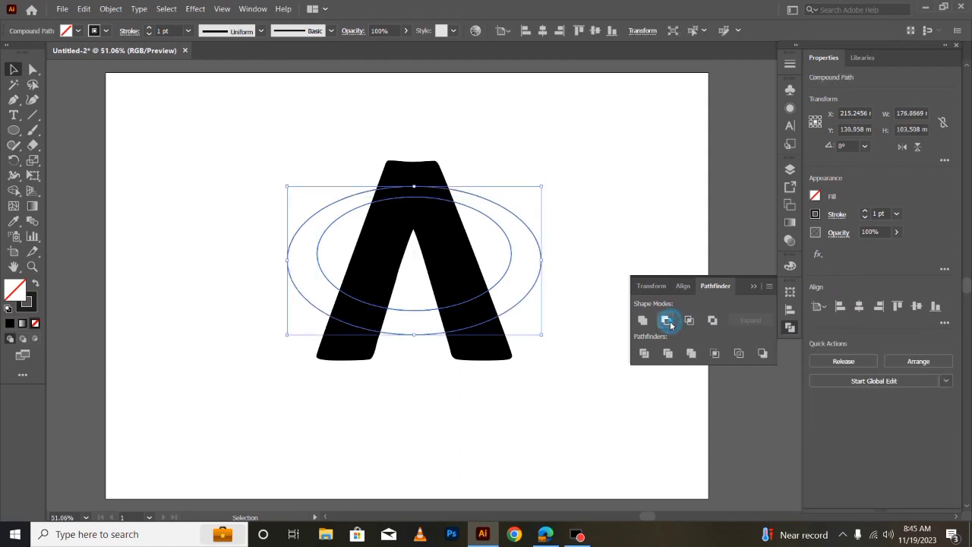
left_click(36, 285)
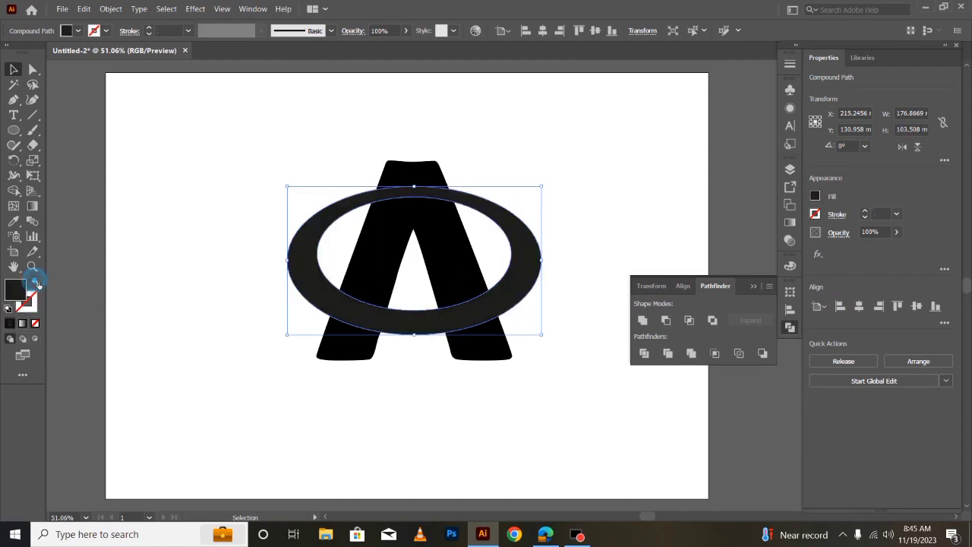
left_click(751, 285)
left_click(635, 355)
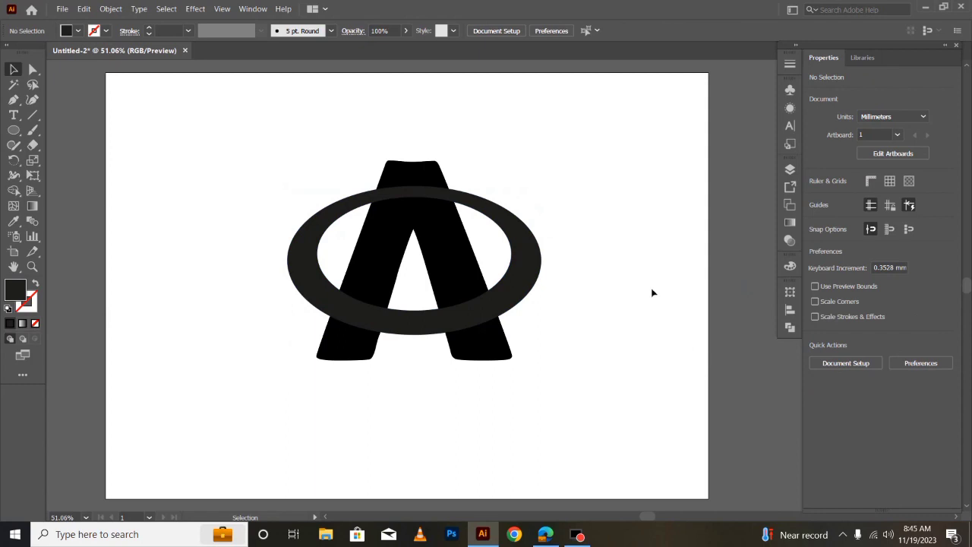
key("ctrl+z")
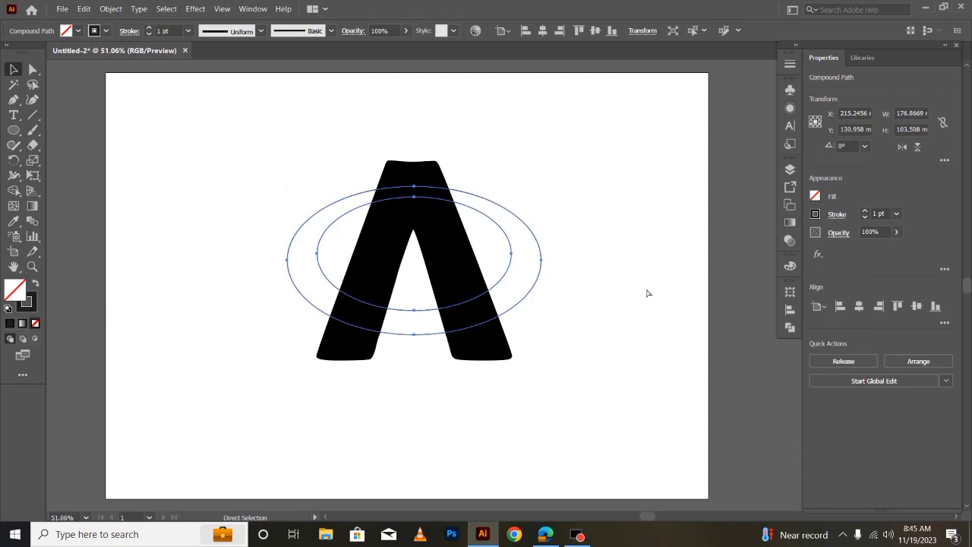
key("v")
left_click(436, 316)
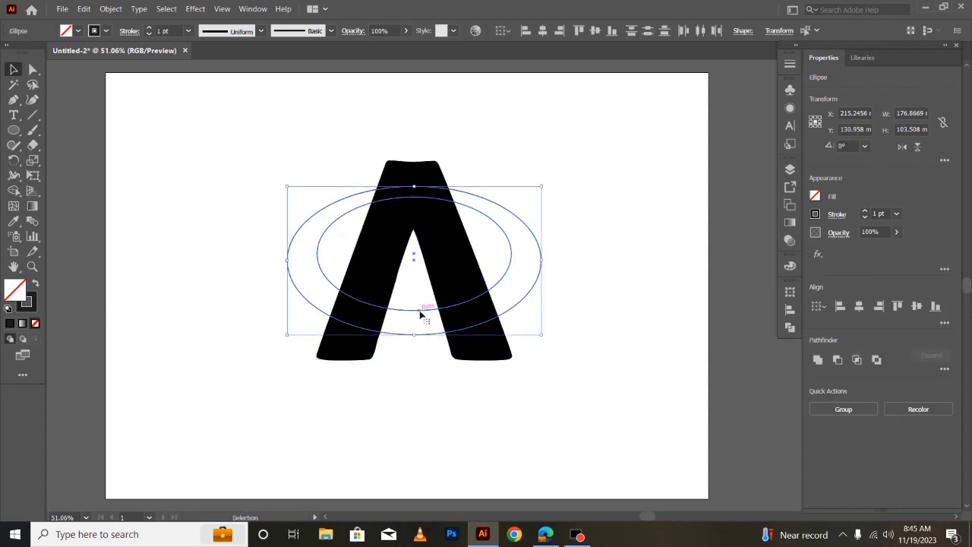
Shorten the inner ellipse slightly by raising its lower edge while keeping its upper edge in place
left_click(618, 362)
left_click(412, 310)
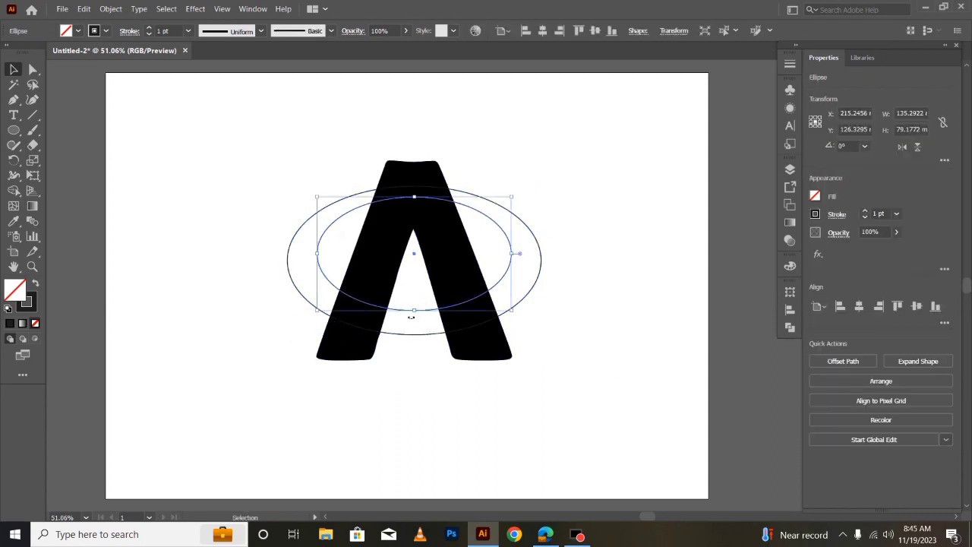
left_click_drag(419, 316, 420, 306)
left_click(642, 393)
Subtract the inner ellipse from the outer one with Minus Front to form a ring
left_click_drag(523, 191, 509, 263)
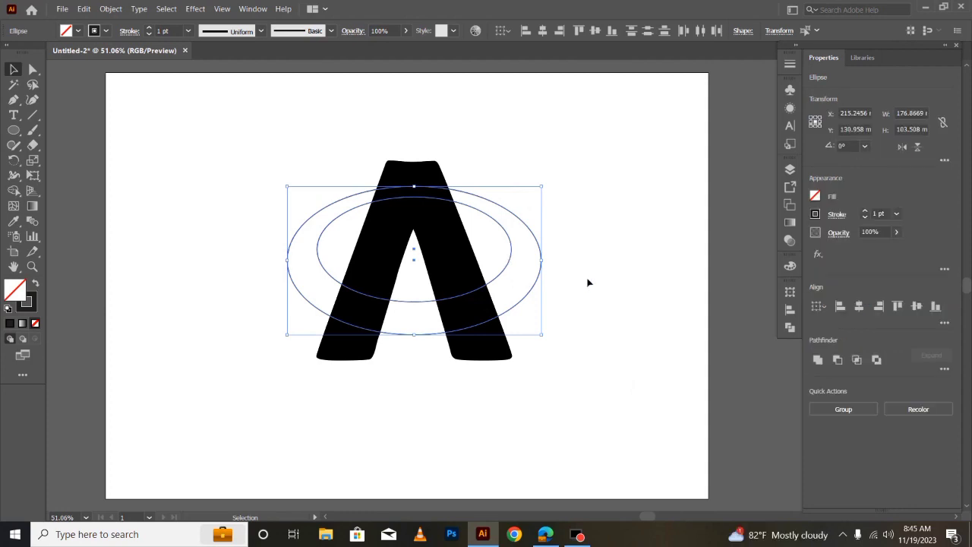
left_click(790, 329)
left_click(667, 321)
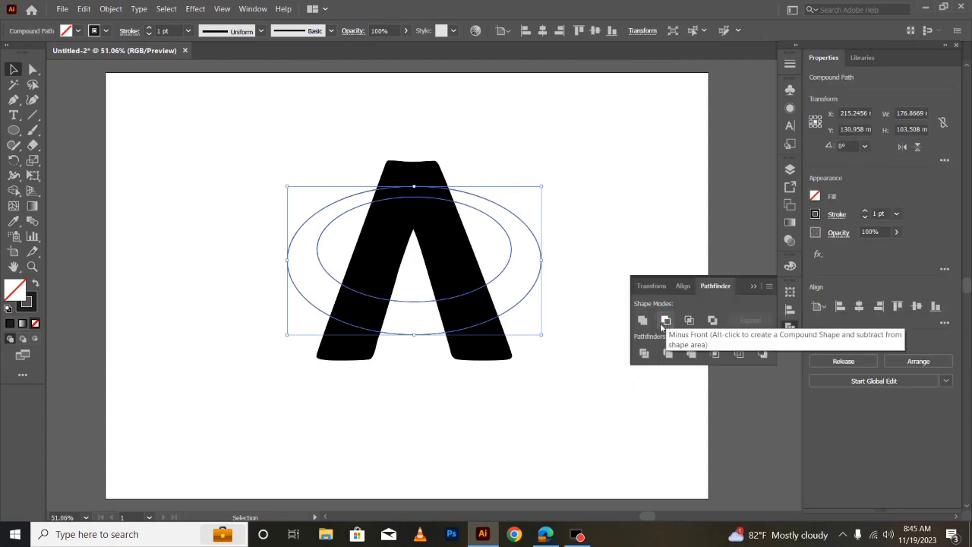
left_click(748, 284)
left_click(648, 343)
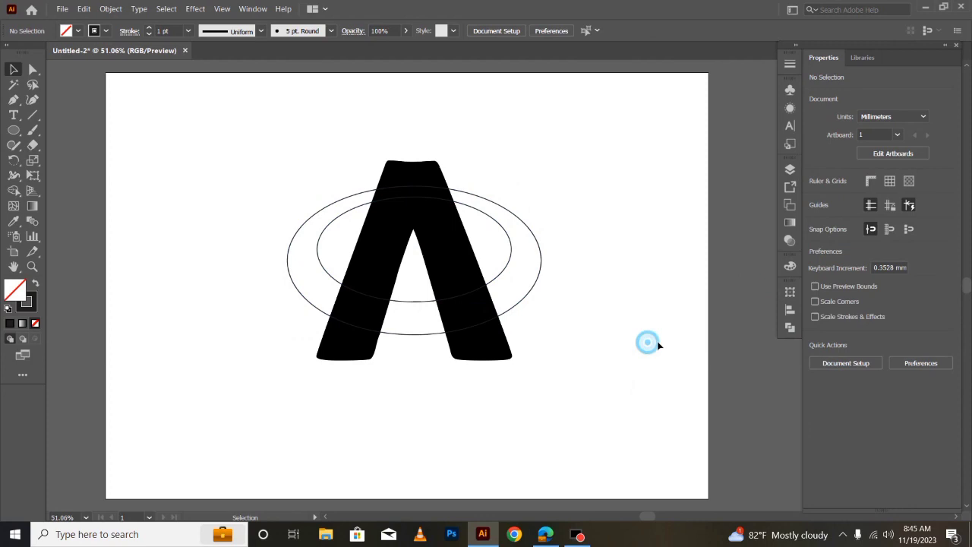
Swap the ring's fill and stroke so it has a solid black fill and no outline
left_click(499, 229)
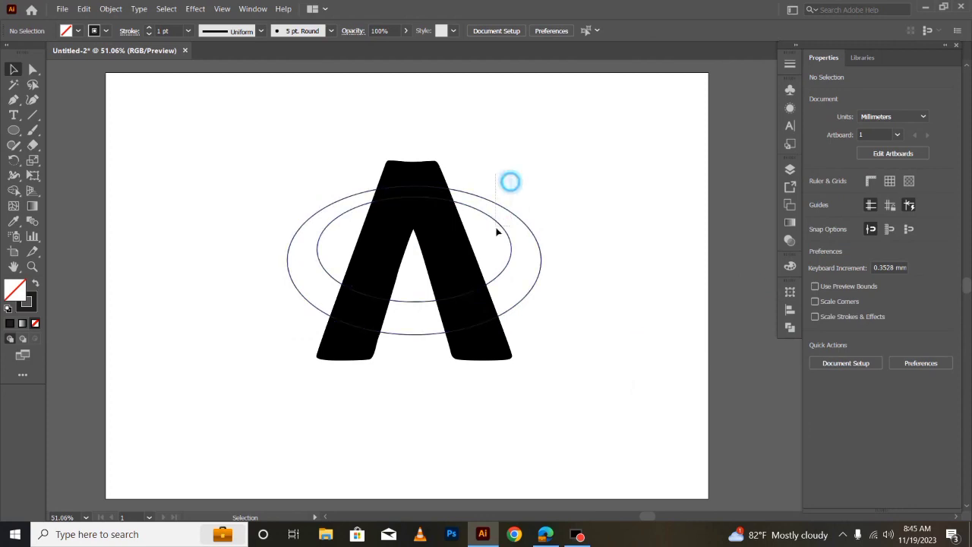
left_click(35, 285)
left_click(481, 430)
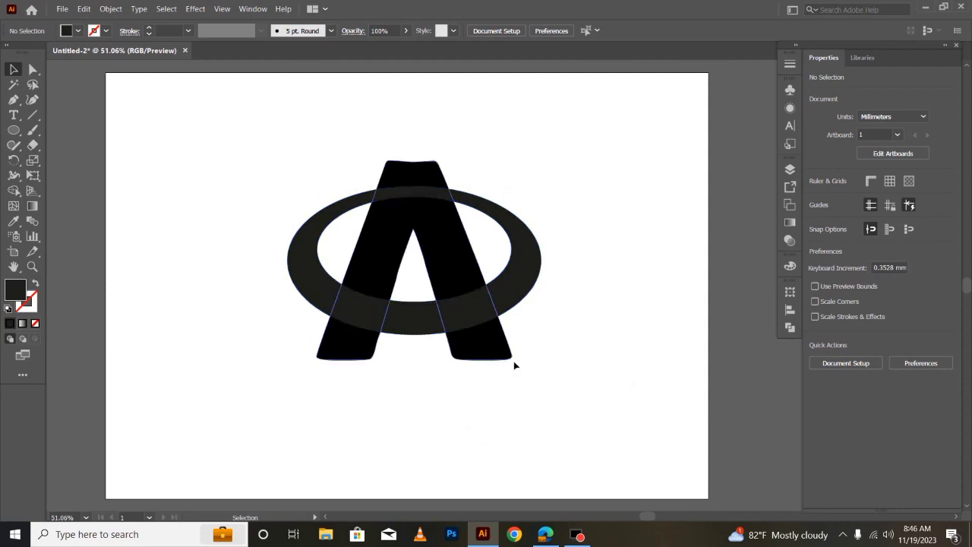
Offset the paths of the A and the ring outward by 4 mm with miter joins
left_click(616, 395)
left_click_drag(262, 138, 577, 385)
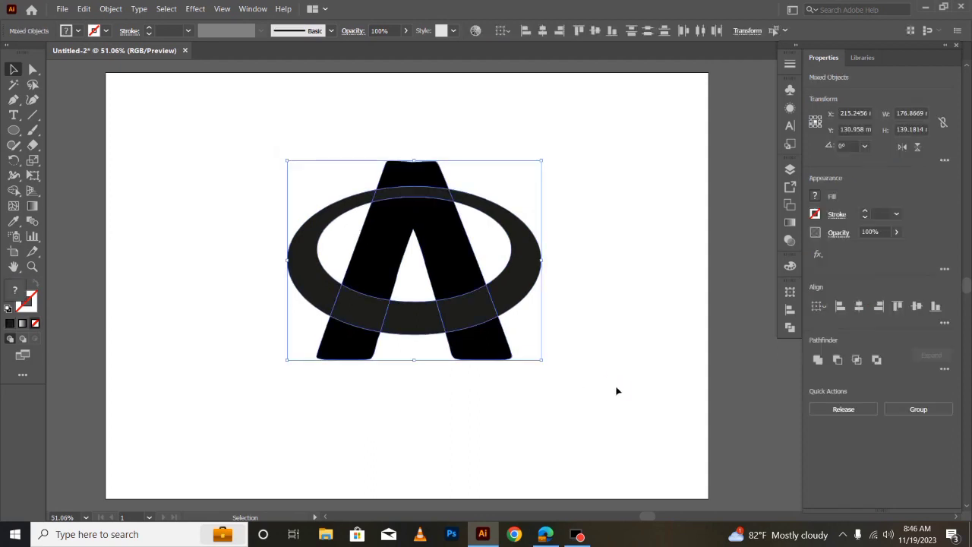
left_click(334, 173)
left_click_drag(334, 172, 549, 373)
left_click(112, 9)
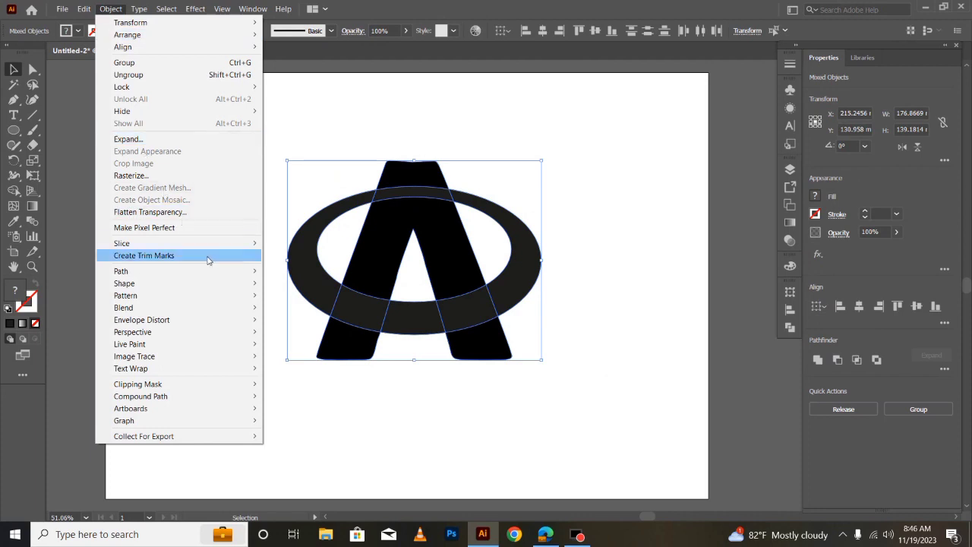
mouse_move(223, 272)
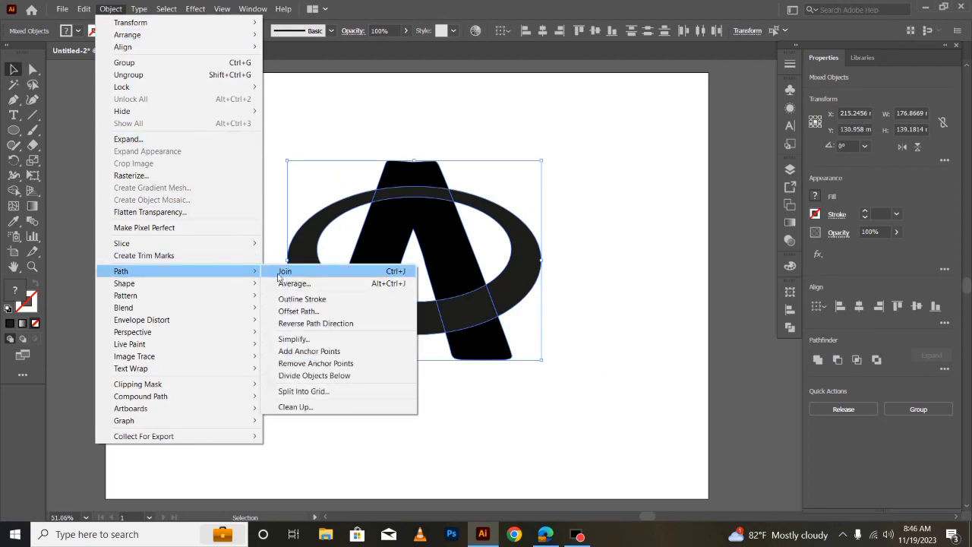
left_click(300, 312)
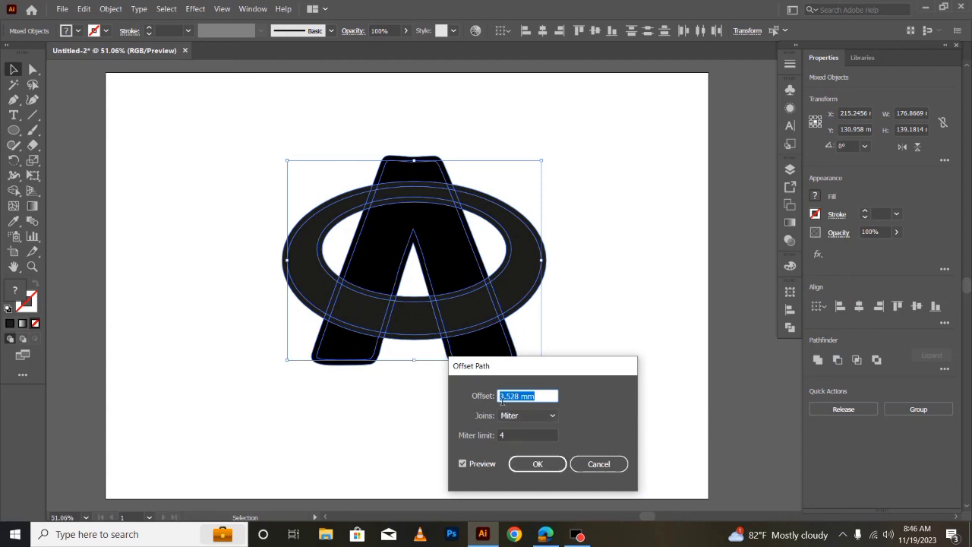
type("4")
left_click(538, 464)
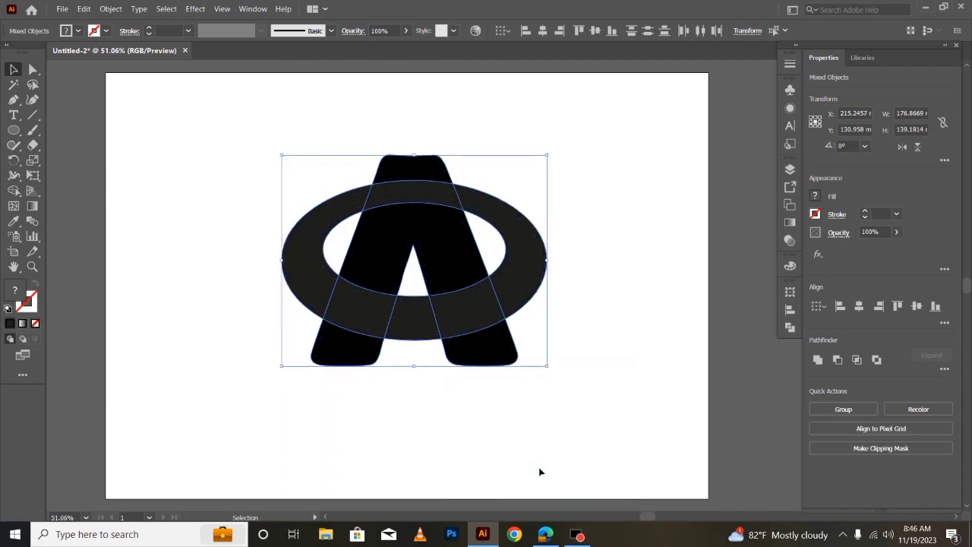
left_click(542, 429)
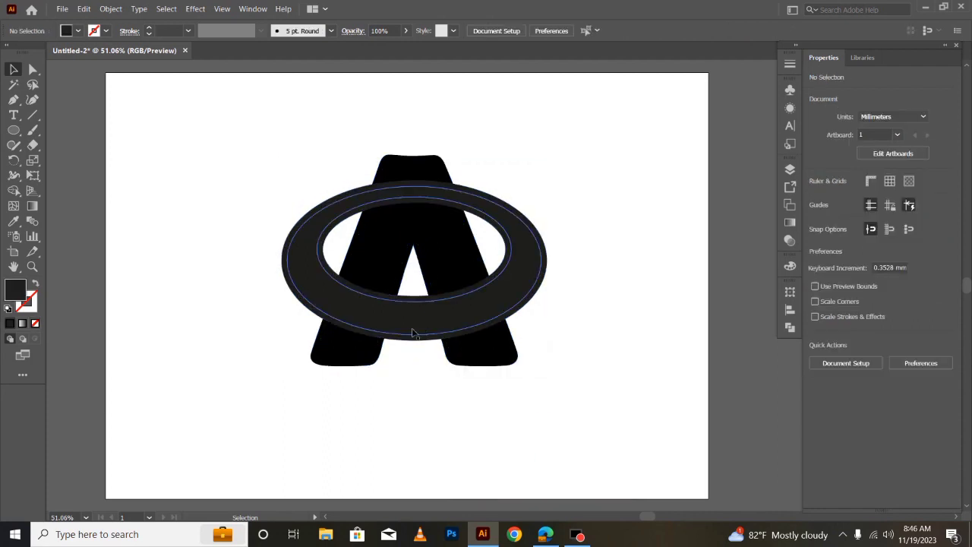
Ungroup the letter A from its offset outline
left_click_drag(286, 390, 339, 348)
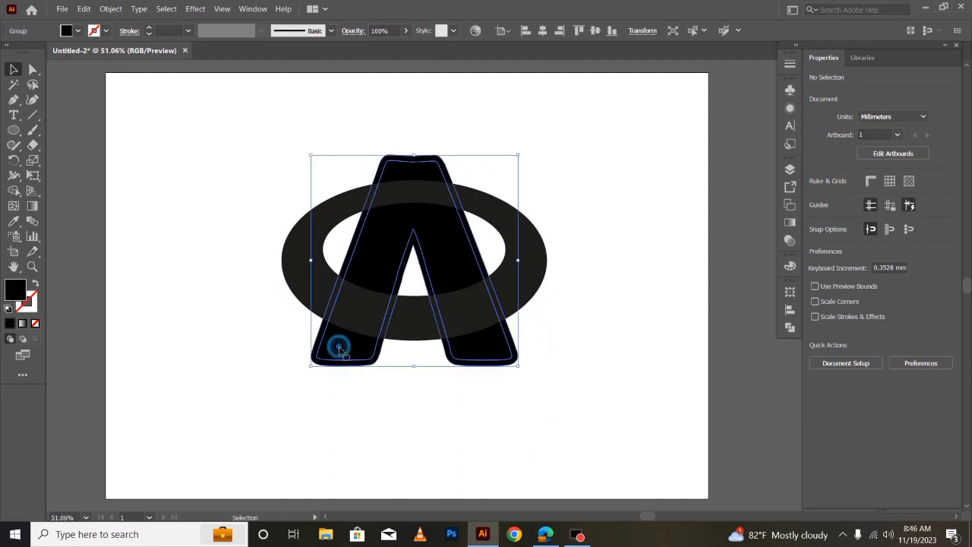
right_click(339, 348)
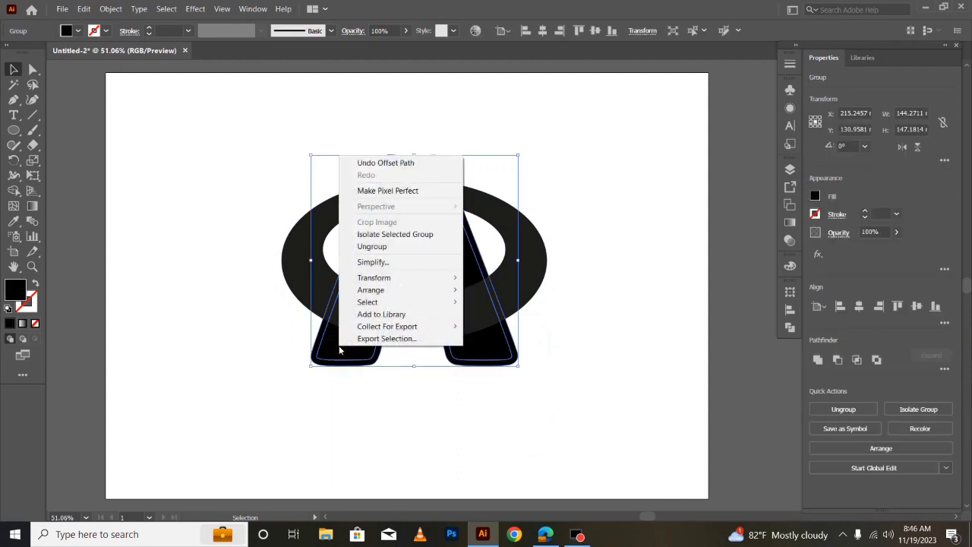
left_click(360, 243)
left_click(234, 327)
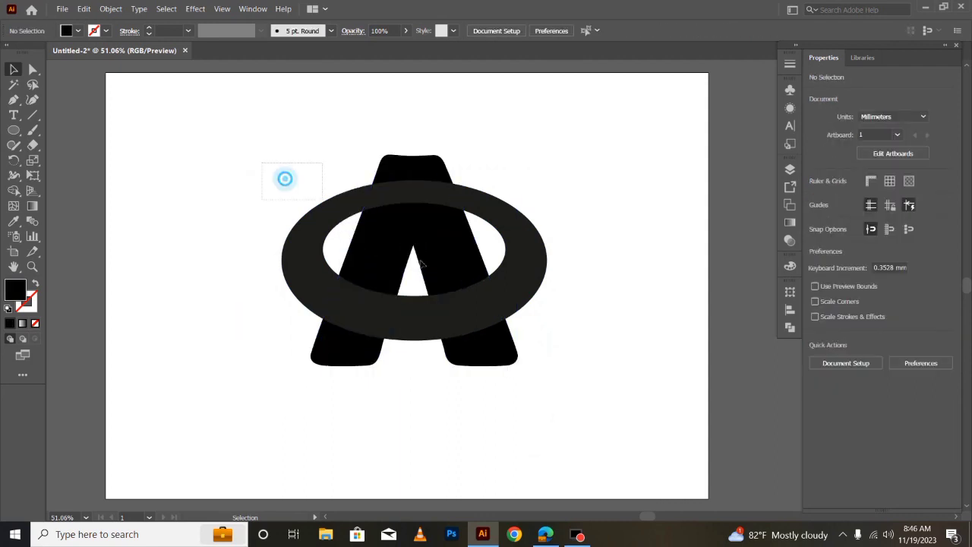
Remove the offset strips at the upper right crossing, the ring's right outer edge and the A's right foot with Shape Builder
left_click_drag(273, 166, 629, 433)
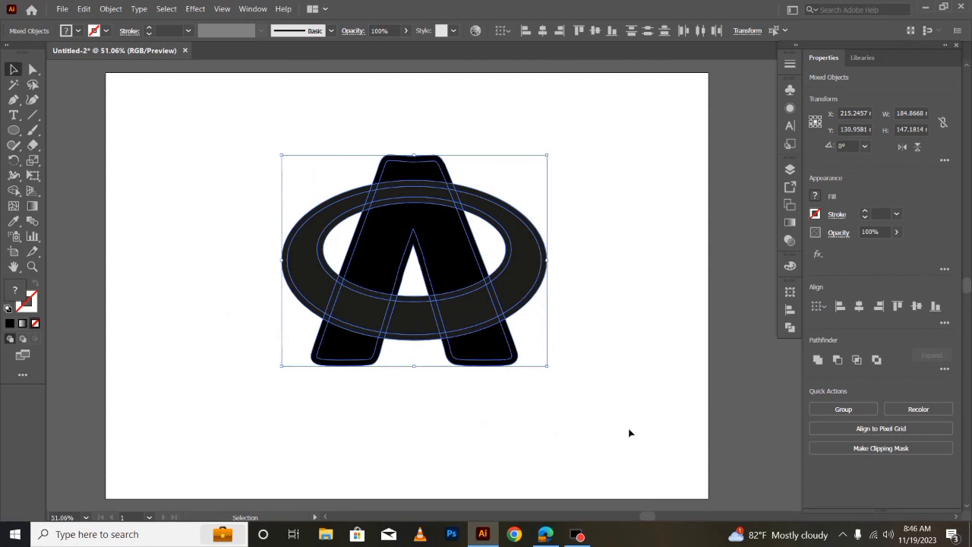
left_click(14, 191)
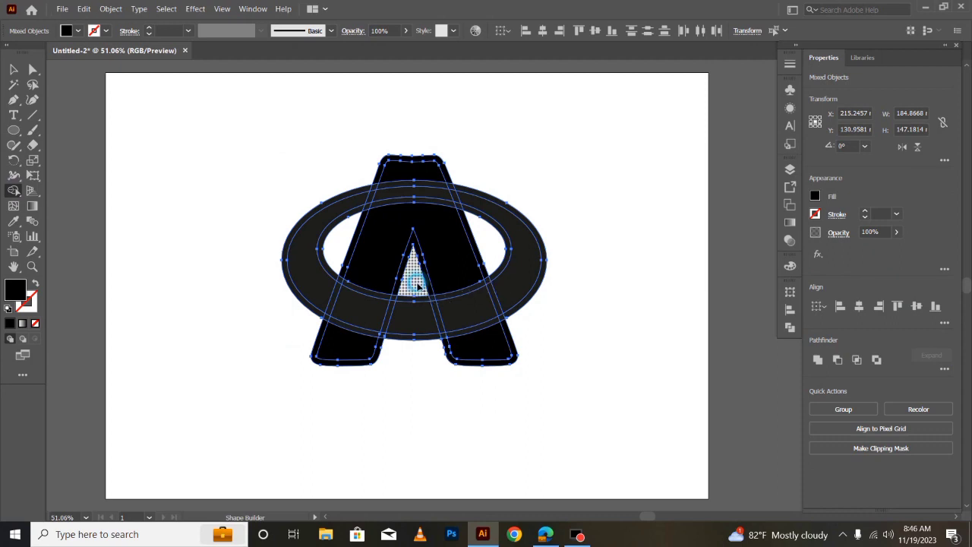
mouse_move(427, 302)
left_mouse_down()
mouse_move(499, 271)
mouse_move(479, 256)
mouse_move(452, 181)
left_mouse_up()
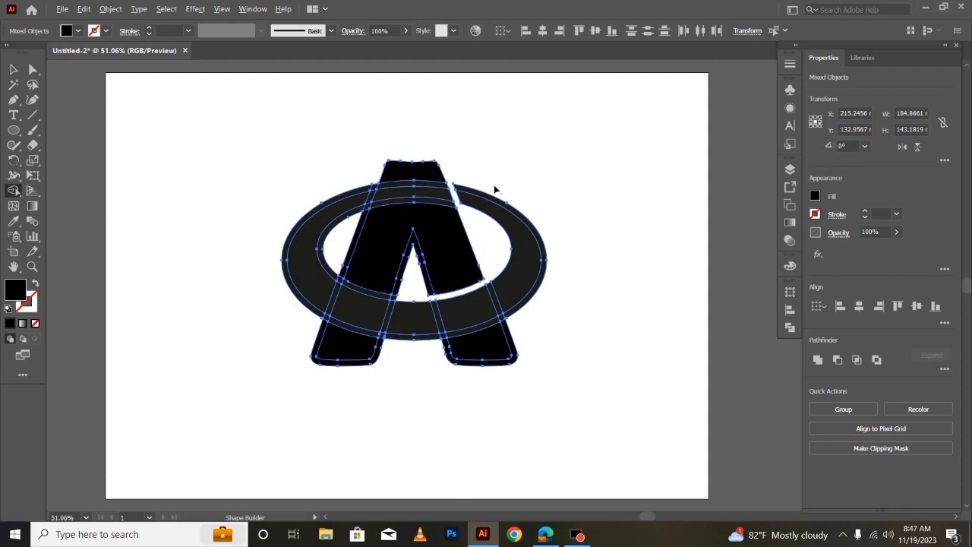
left_click(537, 232, "alt")
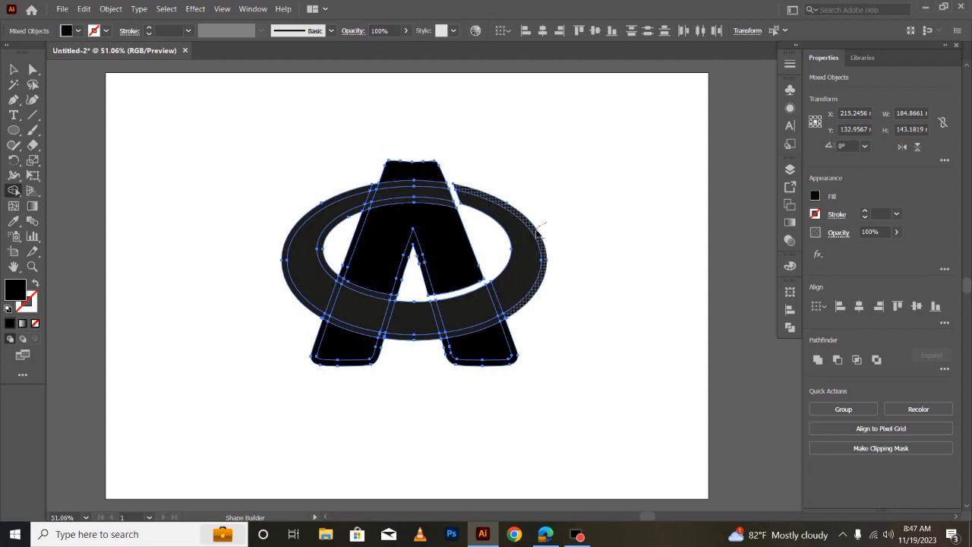
left_click(531, 355)
left_click_drag(528, 355, 513, 347)
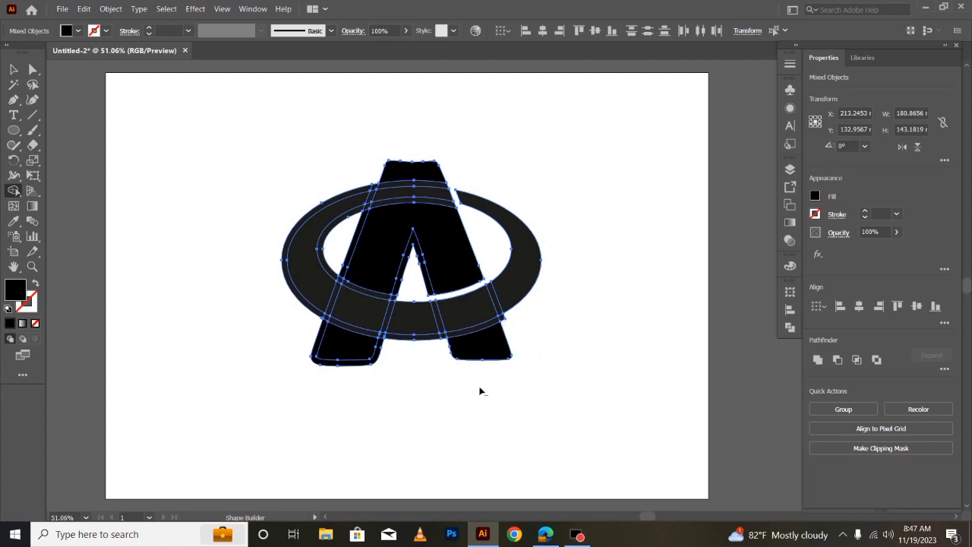
Remove the offset strips below the ring between the legs and around the A's left foot, keeping the foot itself
left_click(445, 340, "alt")
left_click_drag(383, 345, 382, 343)
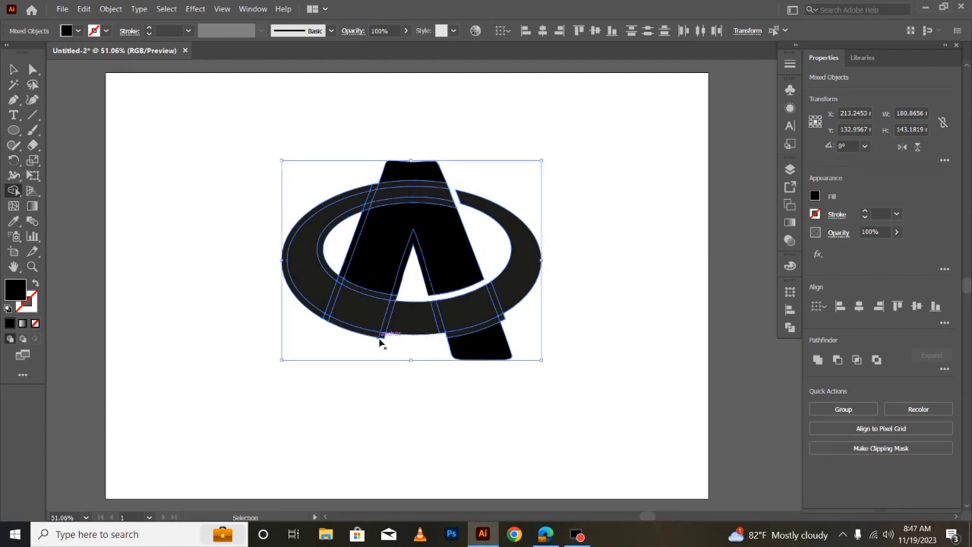
key("ctrl+z")
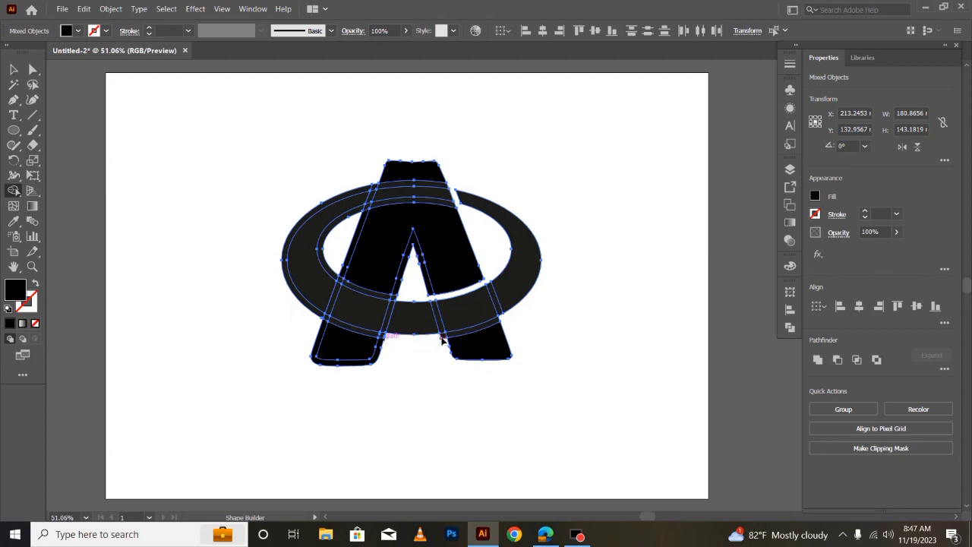
left_click(383, 339, "alt")
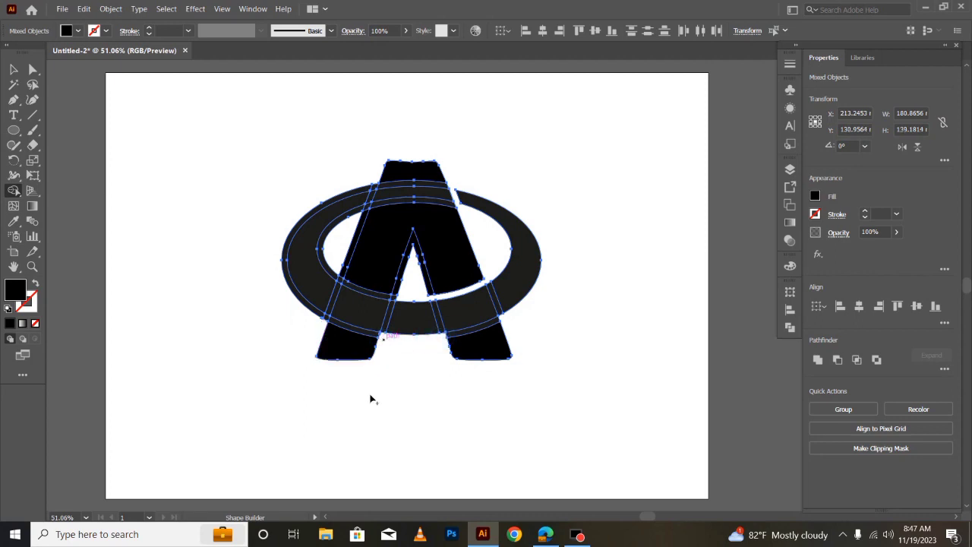
Remove the remaining offset strips along the ring's left side and cut a gap where the ring meets the A's left leg
left_click(319, 323)
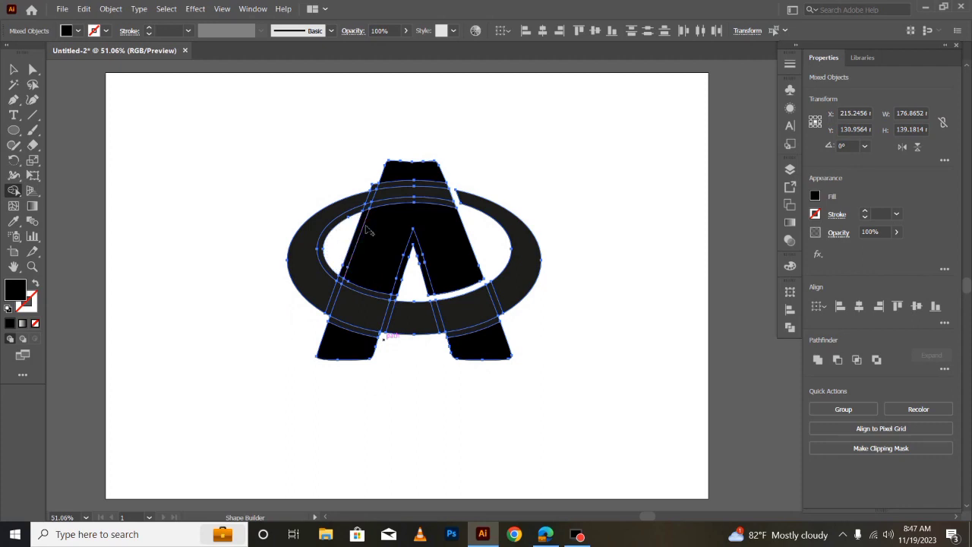
left_click(374, 180, "alt")
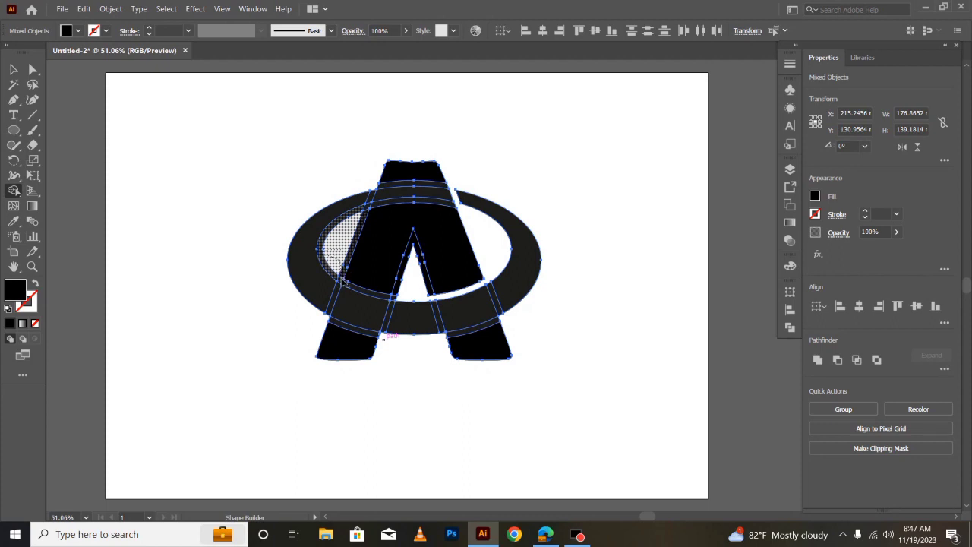
left_click_drag(341, 278, 342, 291)
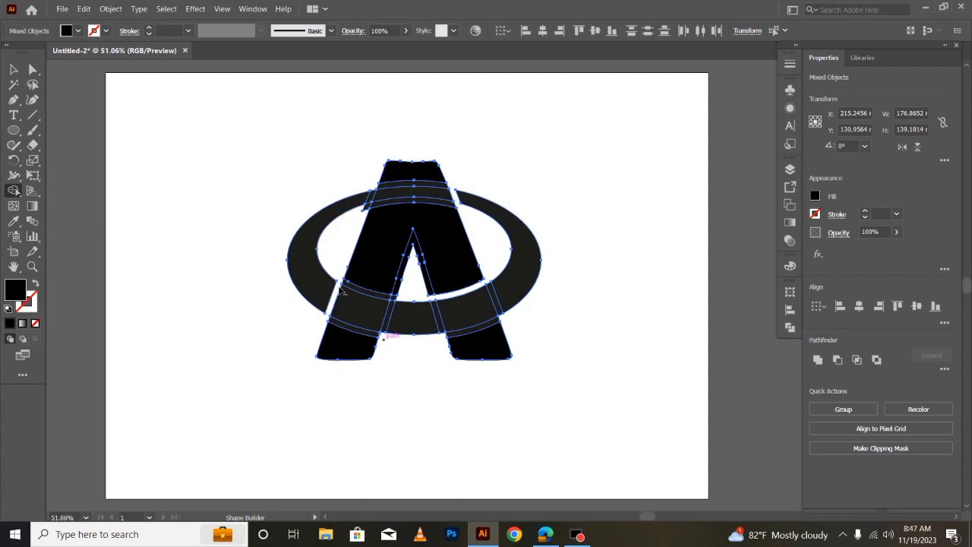
left_click(366, 215)
key("v")
left_click(193, 287)
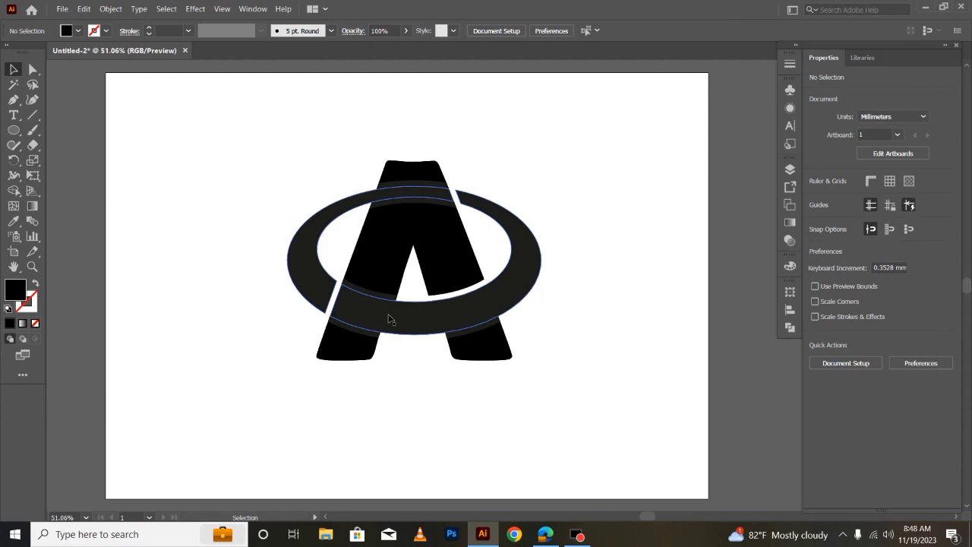
Remove the offset strip inside the A's triangular opening with Shape Builder and deselect the artwork
left_click_drag(239, 132, 651, 434)
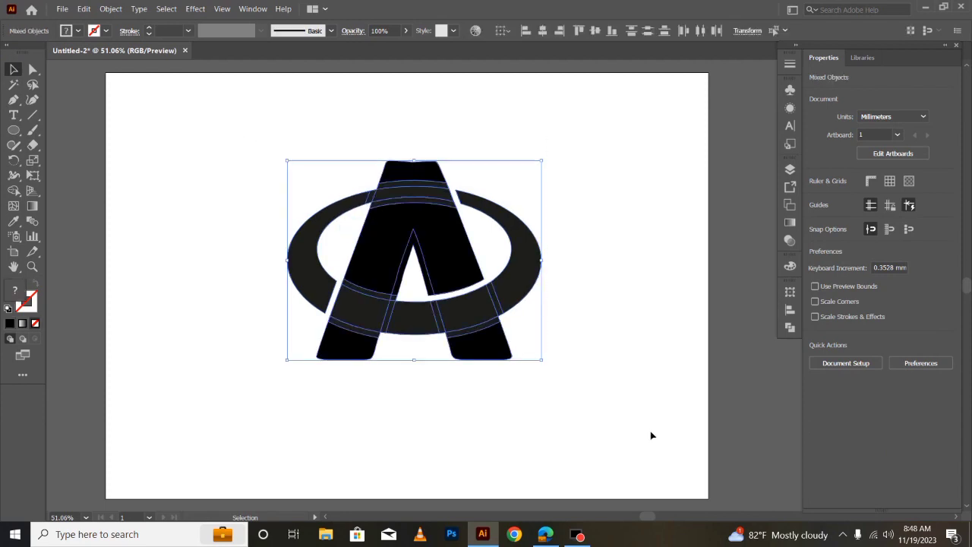
left_click(14, 190)
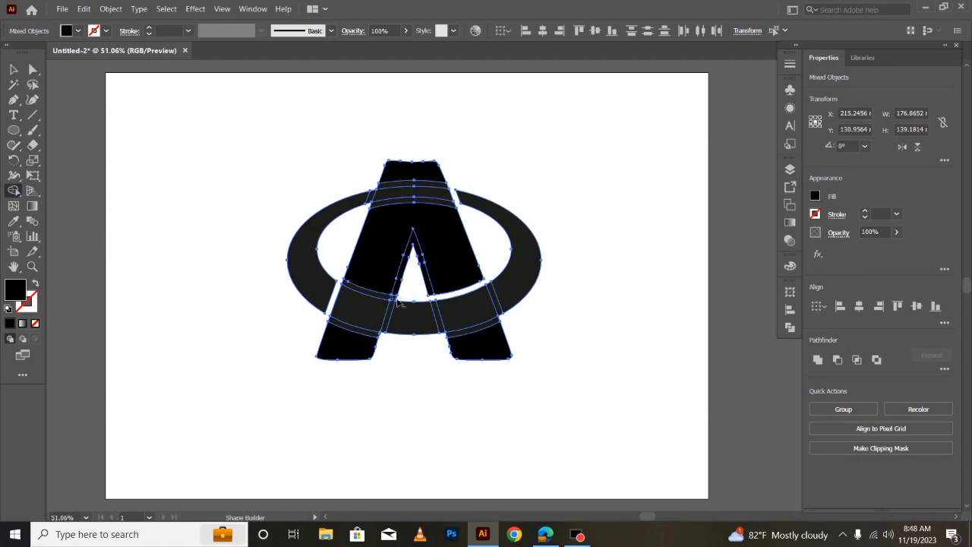
left_click(403, 298)
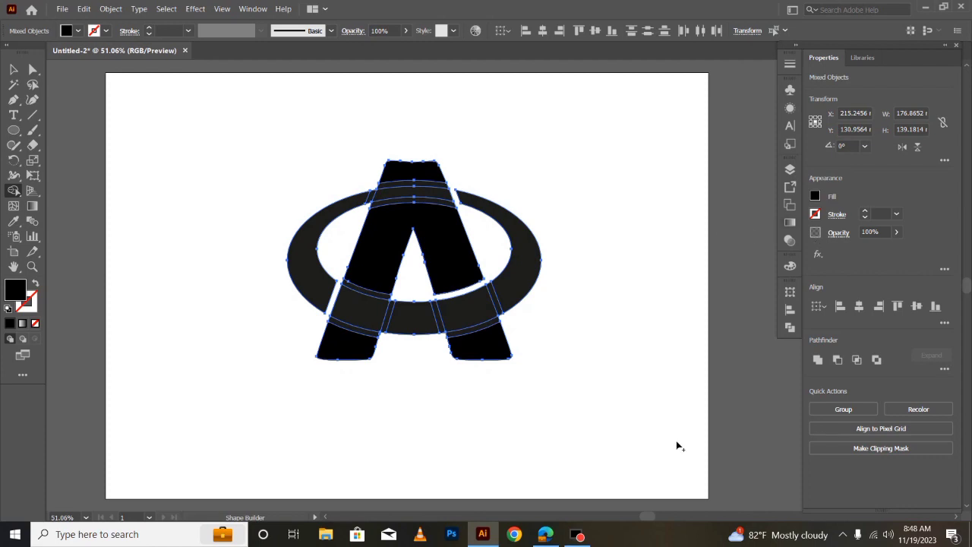
left_click(641, 412)
left_click(12, 70)
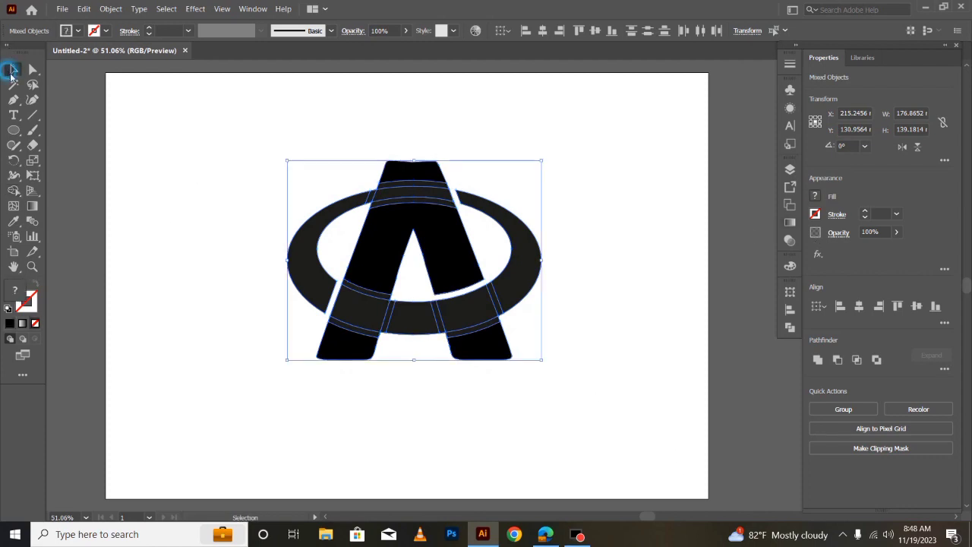
left_click(226, 269)
Fill all logo pieces with solid black #000000 and merge them into one shape with Pathfinder Unite
left_click_drag(225, 134, 563, 433)
left_click(9, 323)
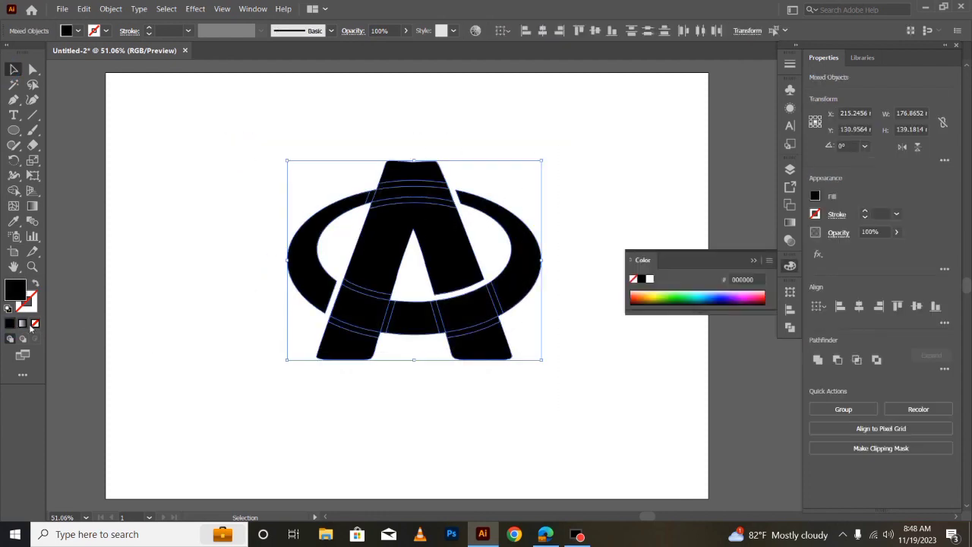
left_click(753, 261)
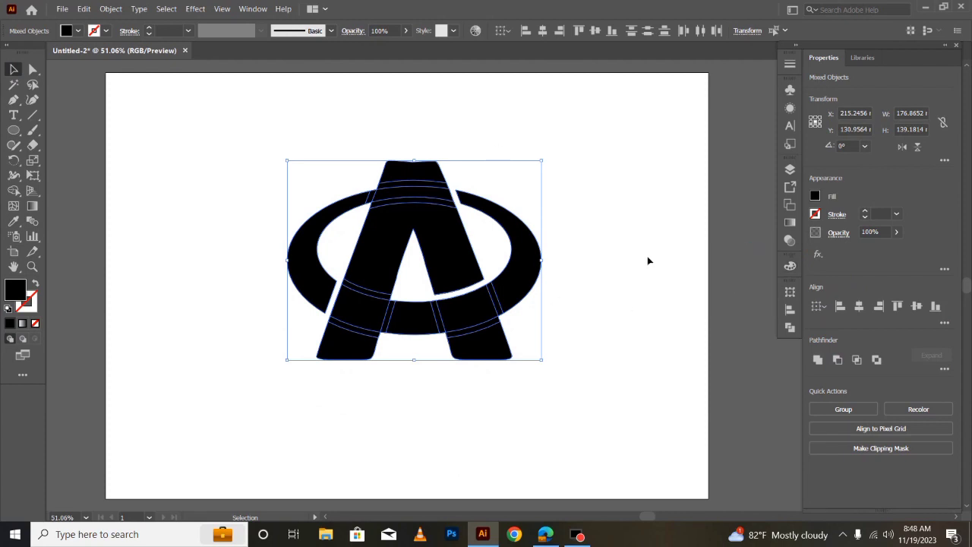
left_click(790, 328)
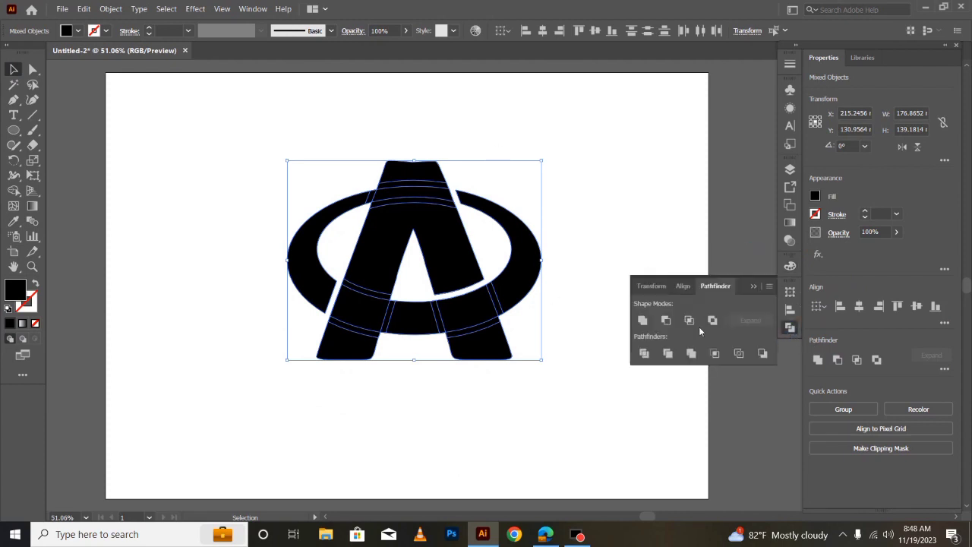
left_click(645, 321)
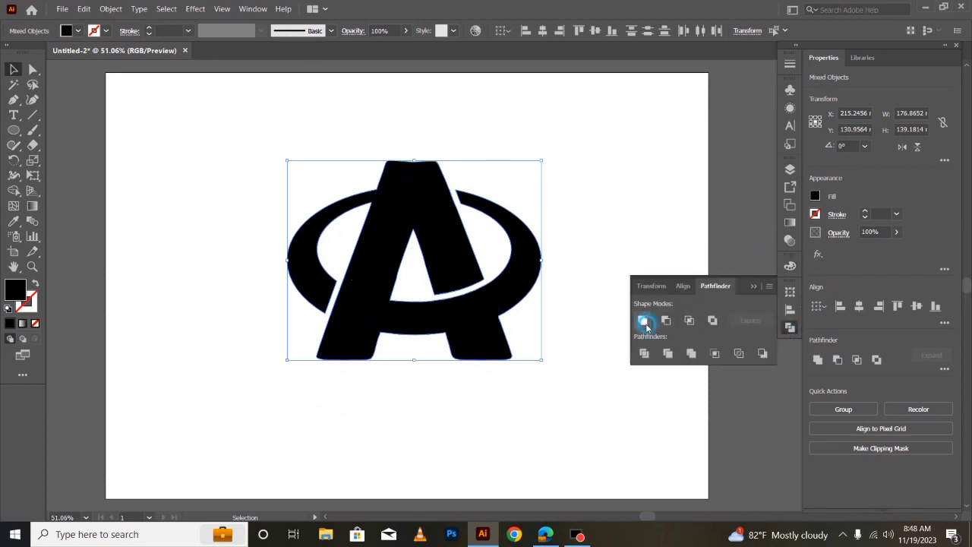
left_click(190, 354)
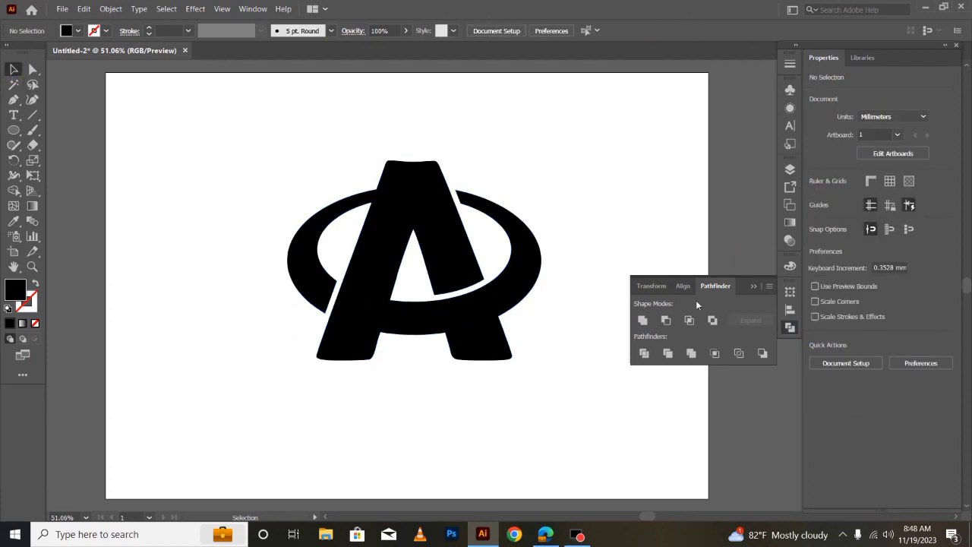
left_click(752, 285)
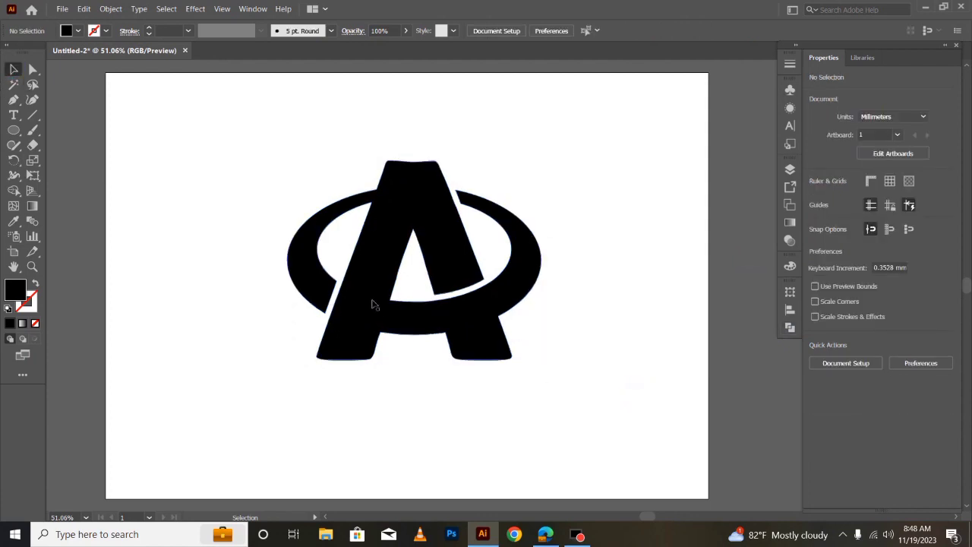
Try to round all corners of the merged logo at once by 1.786 mm
left_click(323, 293)
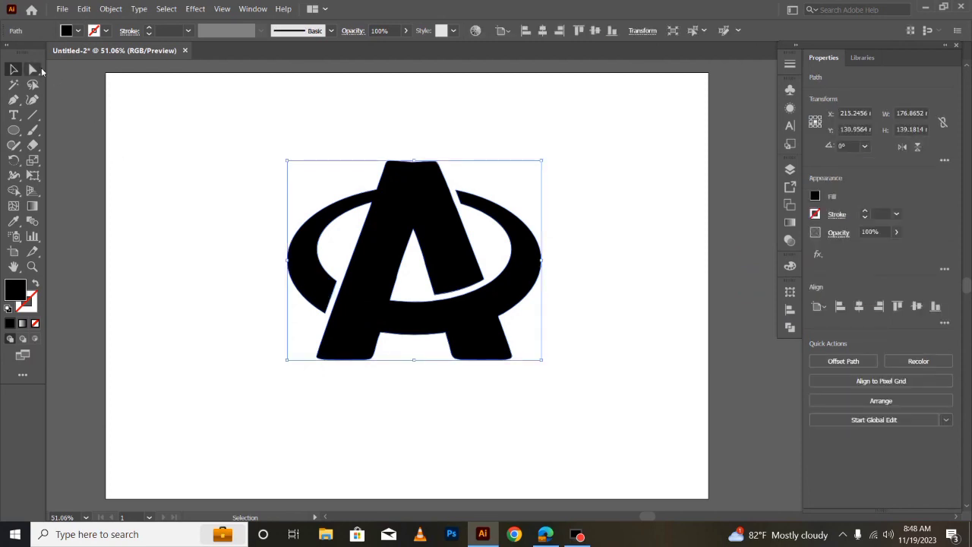
left_click(33, 68)
left_click_drag(330, 292, 325, 291)
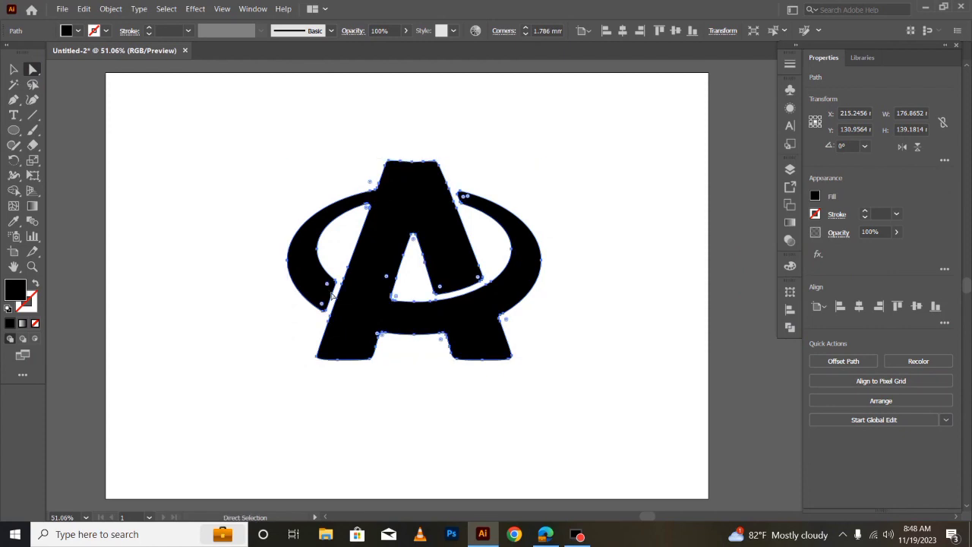
key("v")
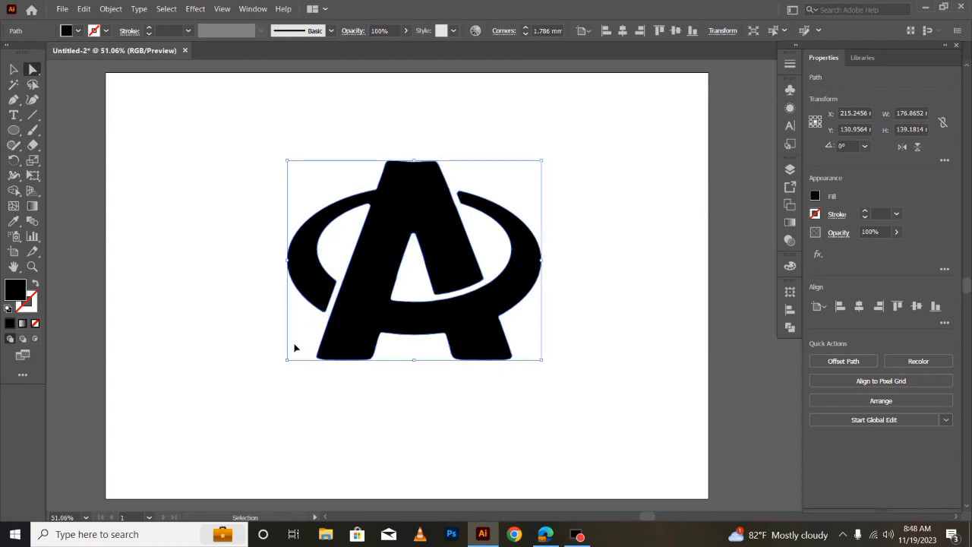
left_click(321, 434)
Round only the upper corner of the ring's cut end beside the A's left leg by about 11.7 mm
key("a")
left_click(322, 290)
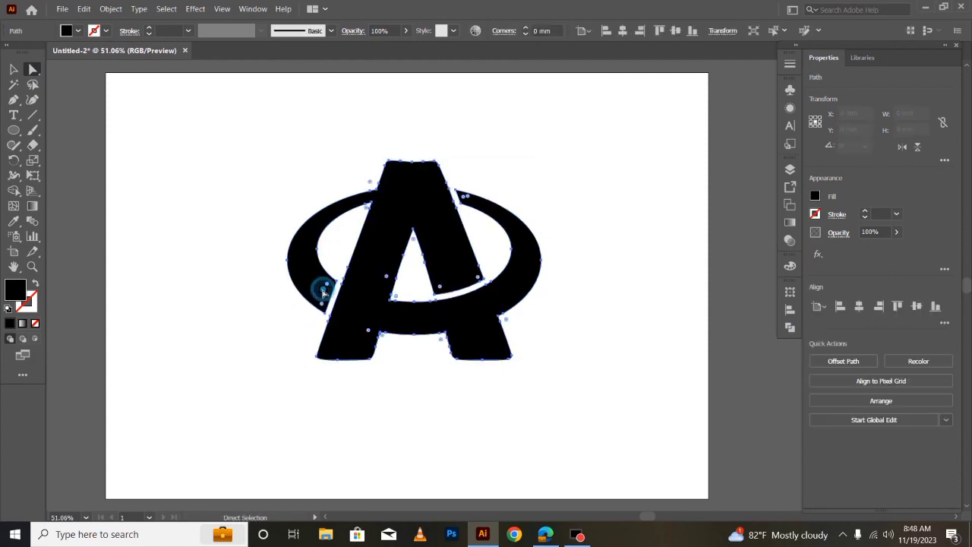
left_click_drag(329, 289, 317, 288)
key("v")
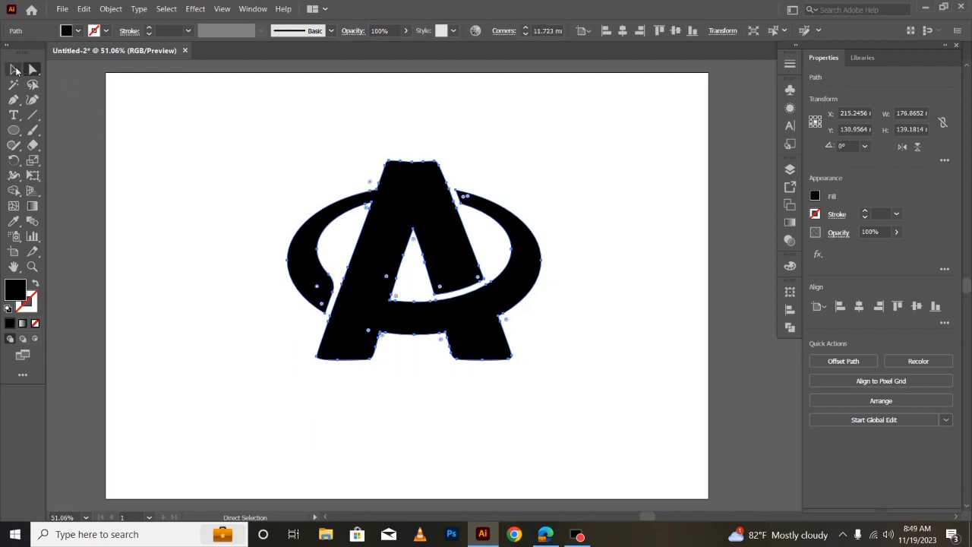
left_click(196, 359)
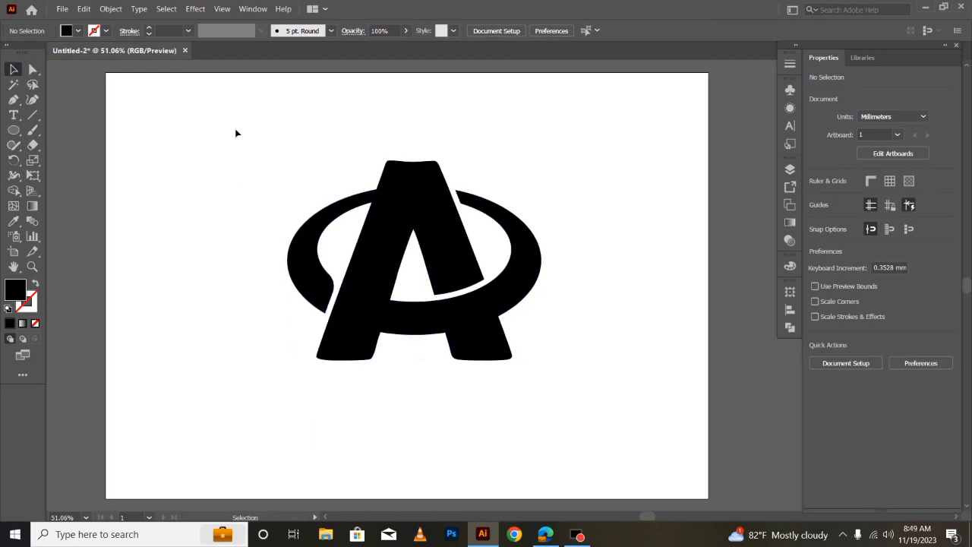
Fill the whole logo with a white-to-black linear gradient and add a middle colour stop at about 49%
left_click_drag(236, 134, 582, 393)
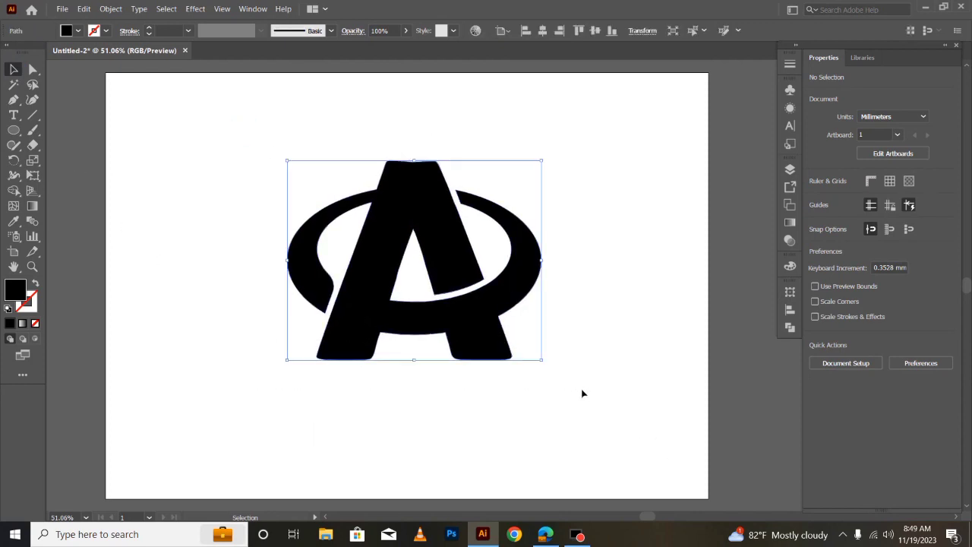
left_click(790, 221)
left_click(648, 191)
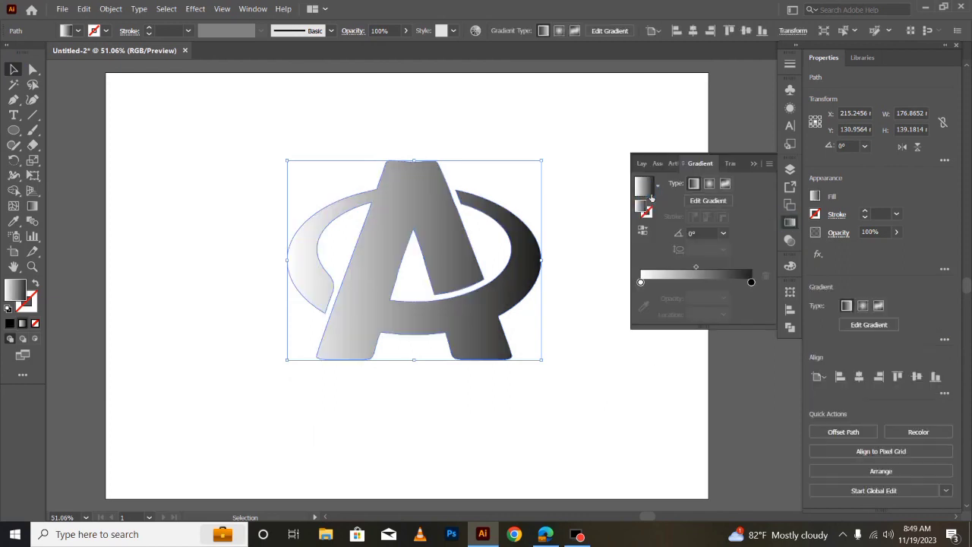
left_click(695, 284)
Set the gradient's end stop to a dark navy blue swatch and its middle stop to a light blue swatch
left_click(751, 282)
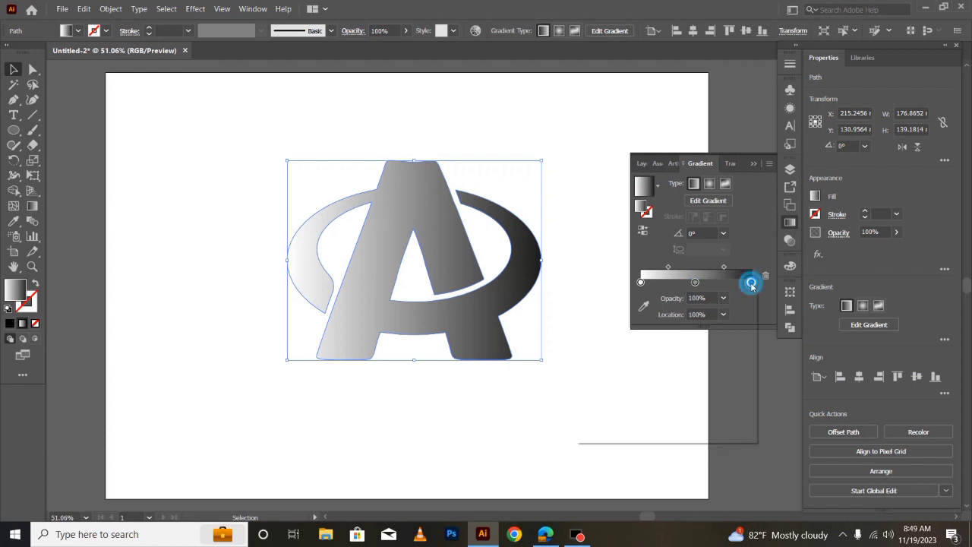
double_click(752, 283)
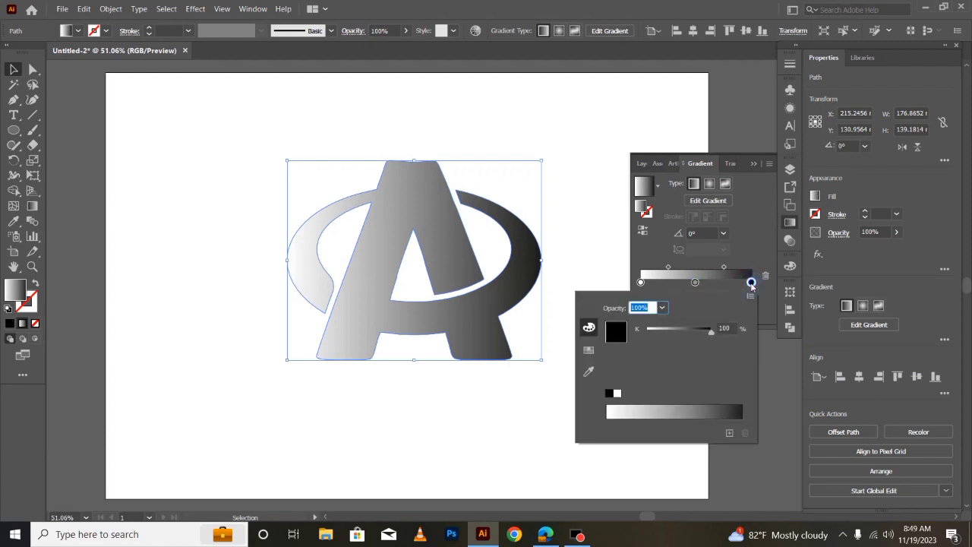
left_click(589, 351)
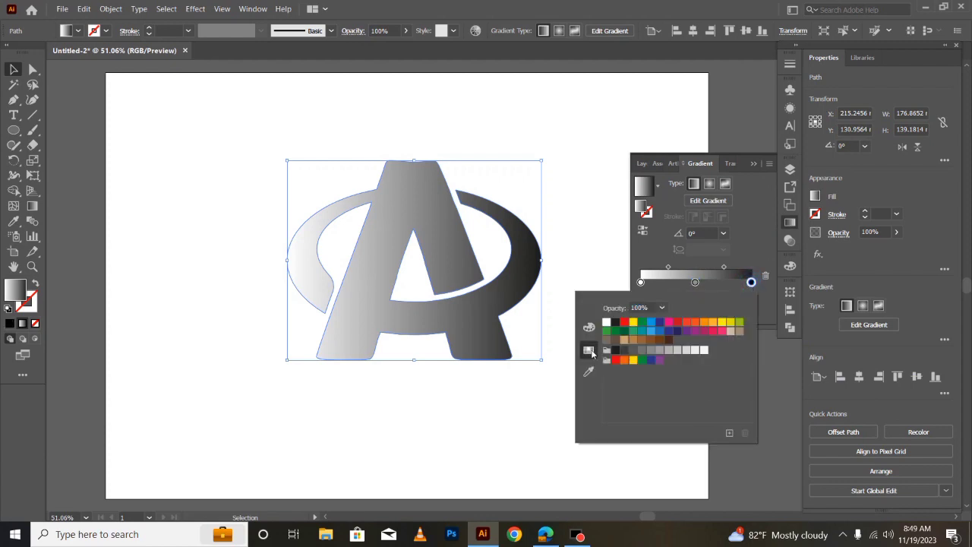
left_click(678, 332)
left_click(696, 282)
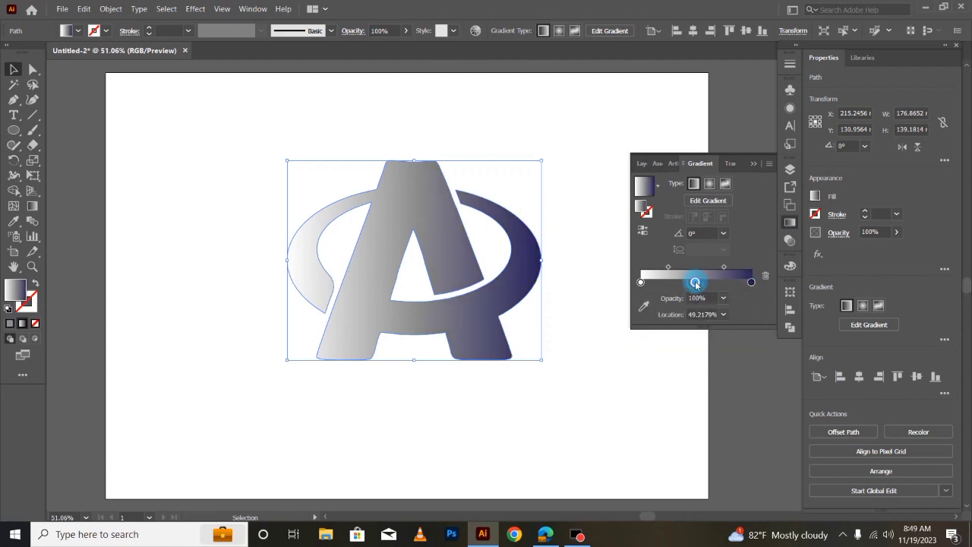
double_click(695, 283)
left_click(651, 331)
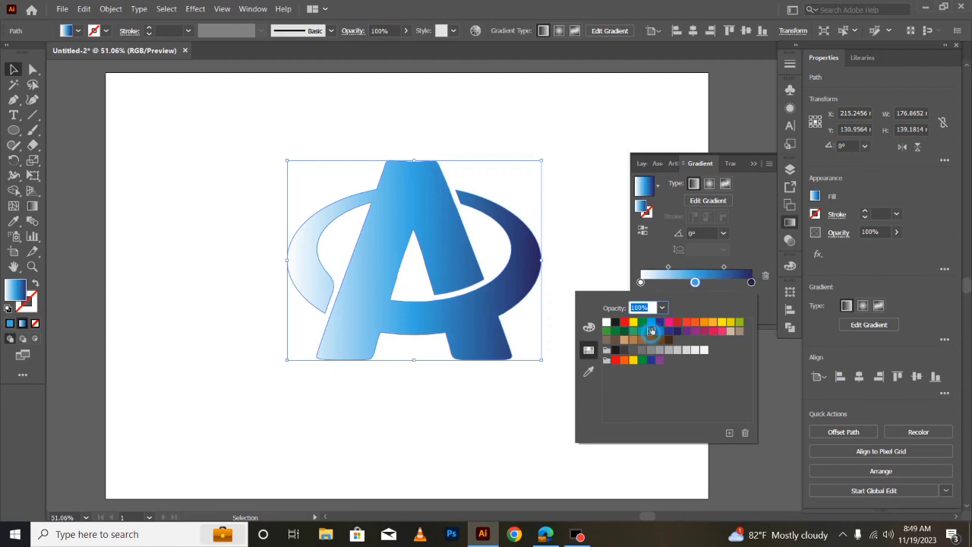
Set the gradient's start stop to the dark navy blue swatch and raise its blue value to 106
left_click(640, 282)
double_click(641, 283)
left_click(676, 332)
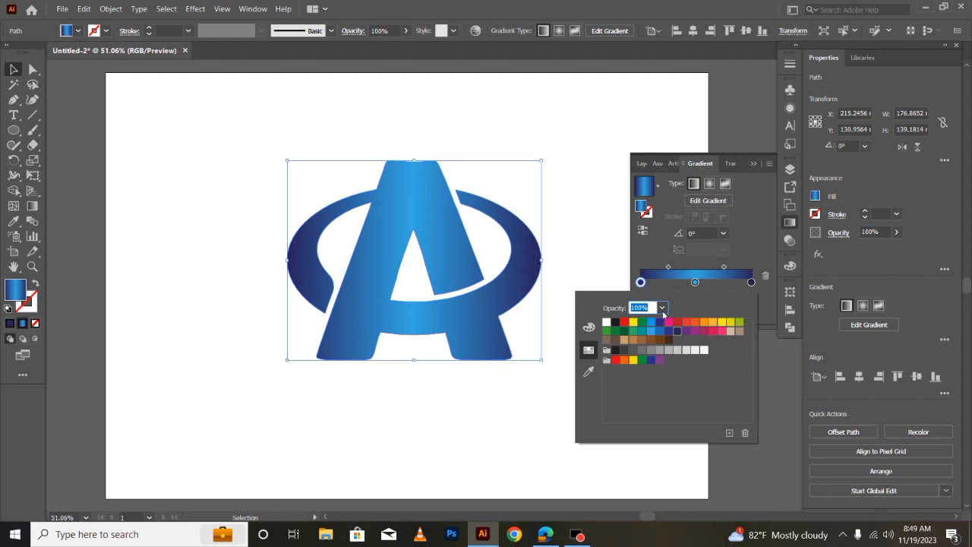
left_click(589, 328)
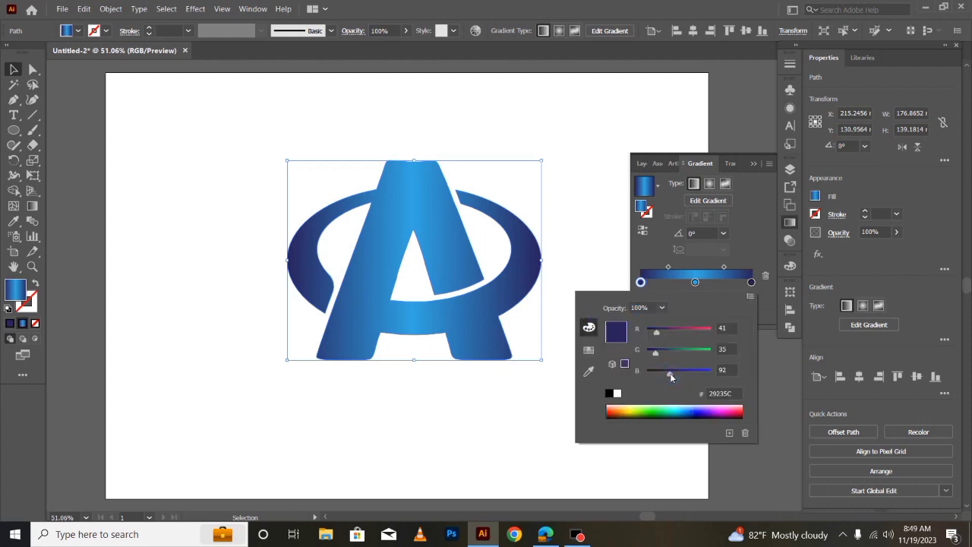
left_click_drag(670, 374, 674, 374)
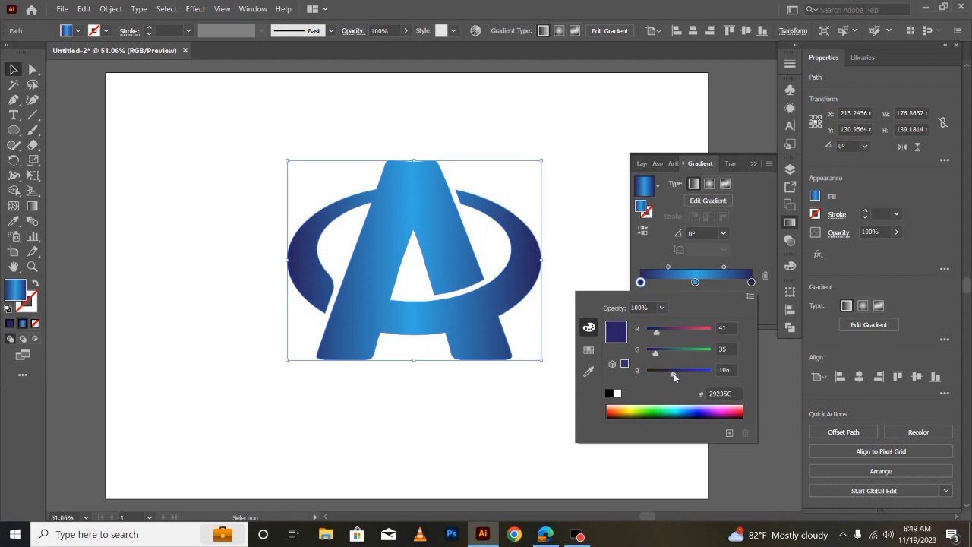
Darken the gradient's end stop by slightly lowering its blue value and close the gradient settings
left_click(752, 282)
double_click(751, 282)
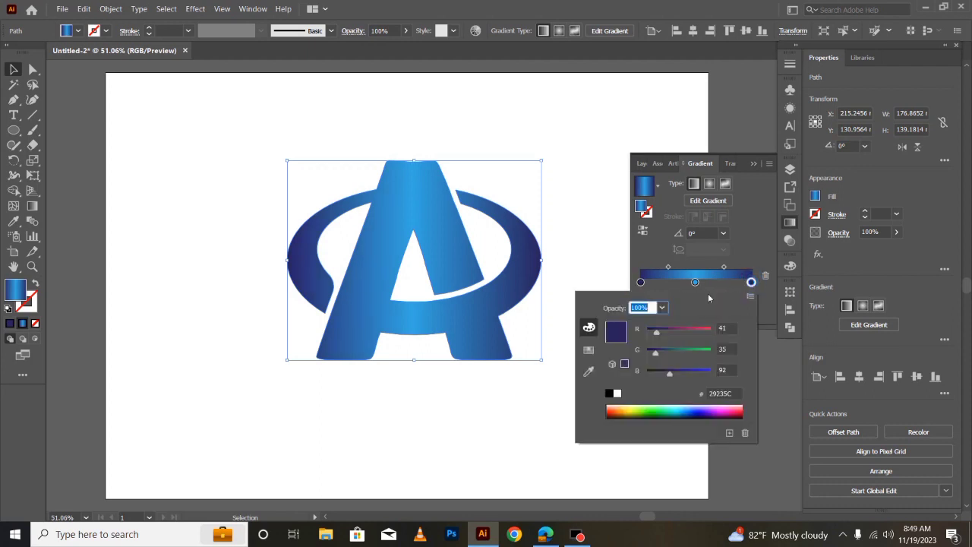
left_click_drag(672, 373, 666, 374)
left_click(748, 161)
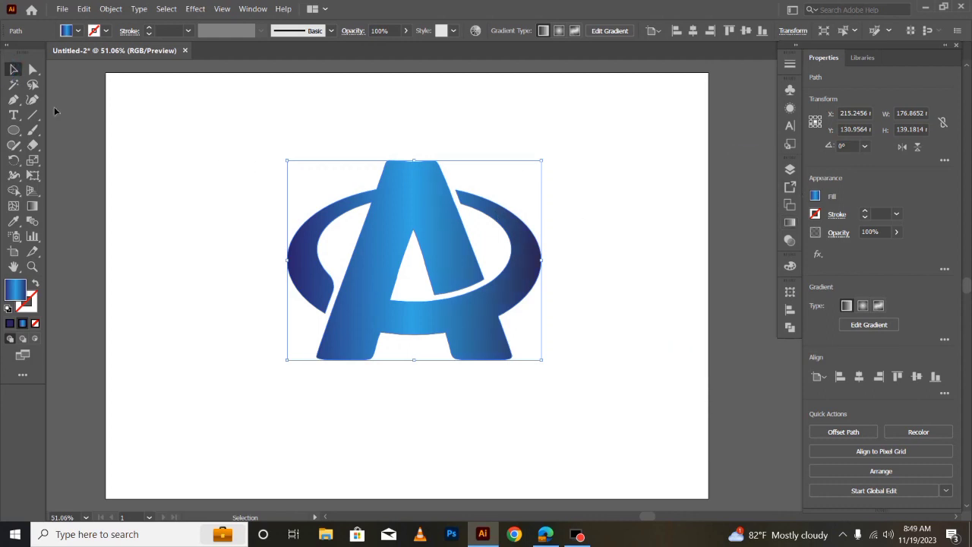
Redraw the gradient diagonally across the logo with the Gradient tool, running from beyond the A's right foot up toward its upper-left side
left_click(32, 206)
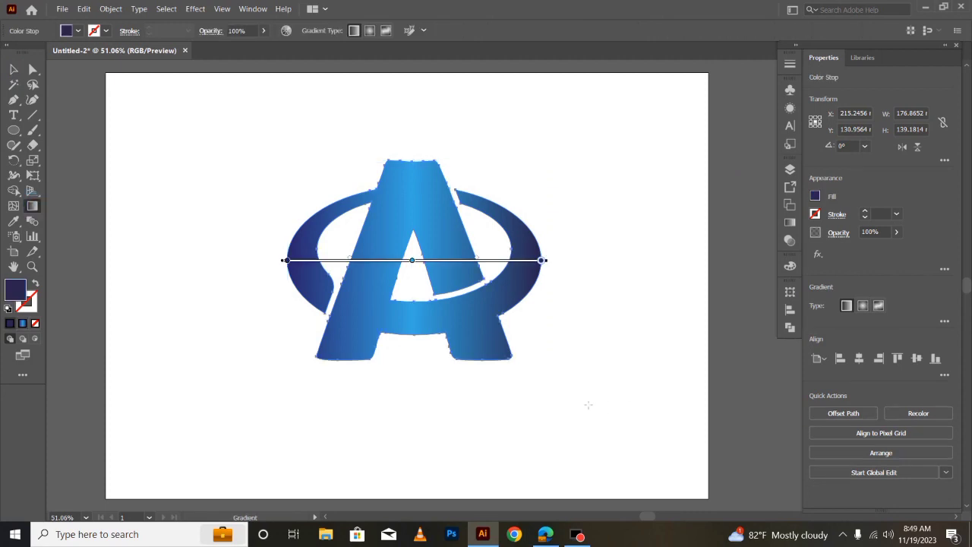
left_click_drag(583, 401, 405, 131)
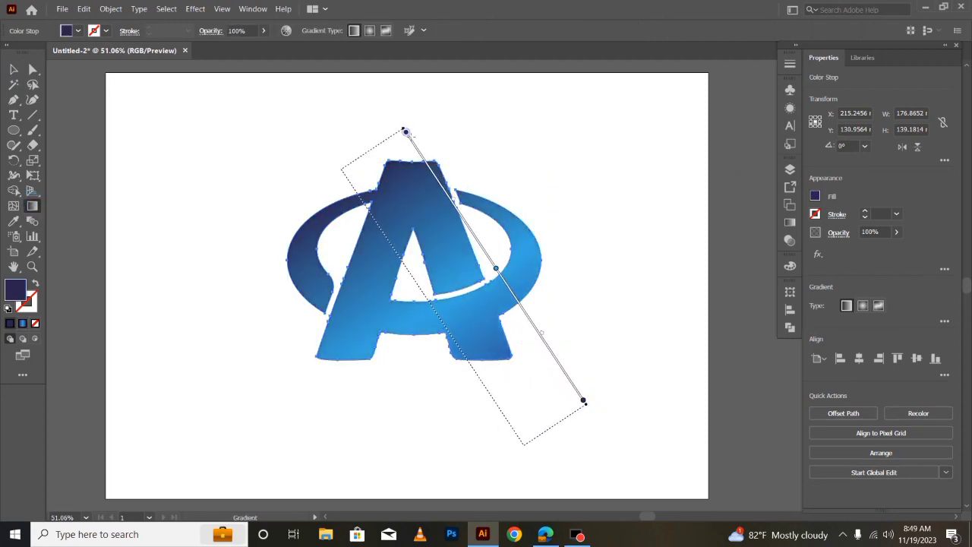
mouse_move(359, 203)
left_mouse_down()
mouse_move(526, 440)
mouse_move(480, 373)
left_mouse_up()
left_click_drag(444, 323, 419, 287)
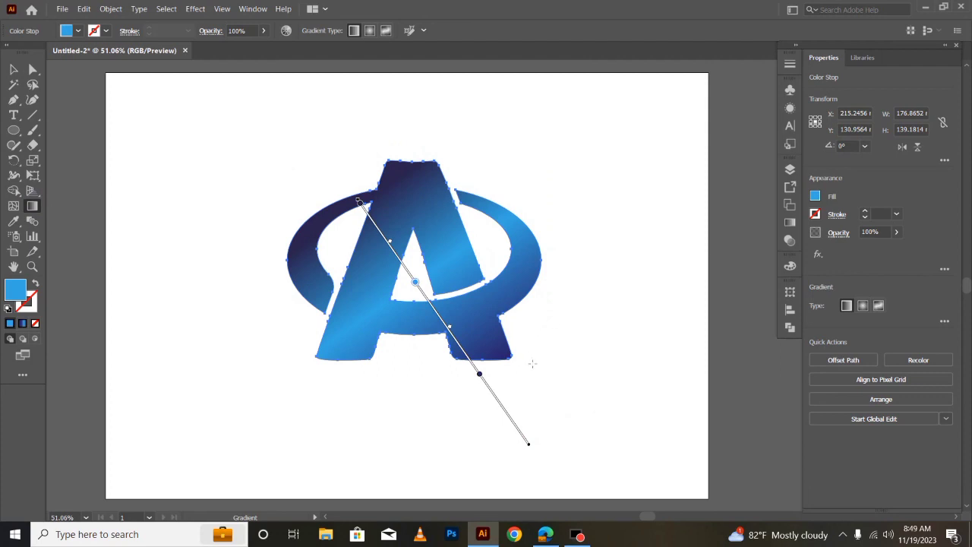
mouse_move(590, 393)
left_mouse_down()
mouse_move(445, 152)
mouse_move(487, 119)
mouse_move(438, 99)
mouse_move(466, 162)
left_mouse_up()
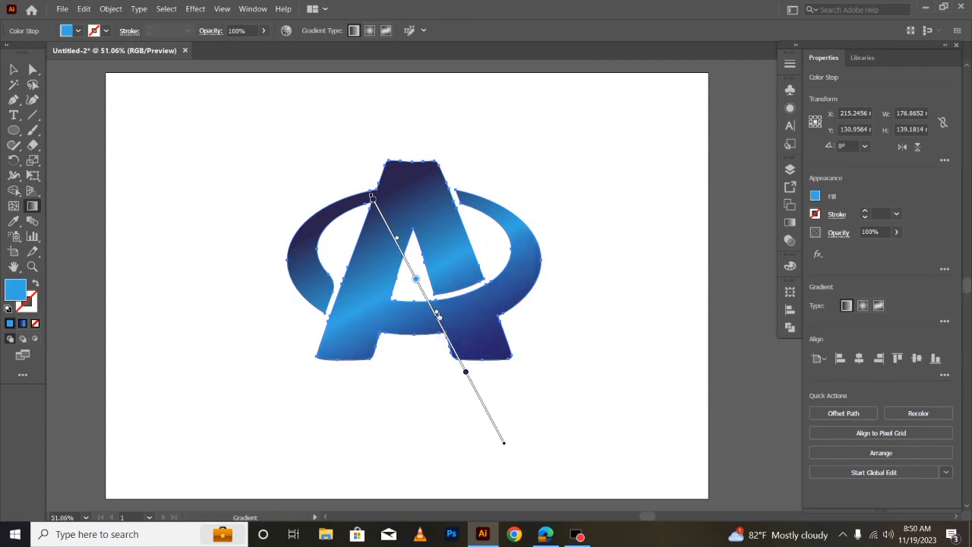
Shift the gradient's light blue middle stop up the diagonal and its lower navy stop inward to the A's right leg, and deselect the logo
left_click(410, 267)
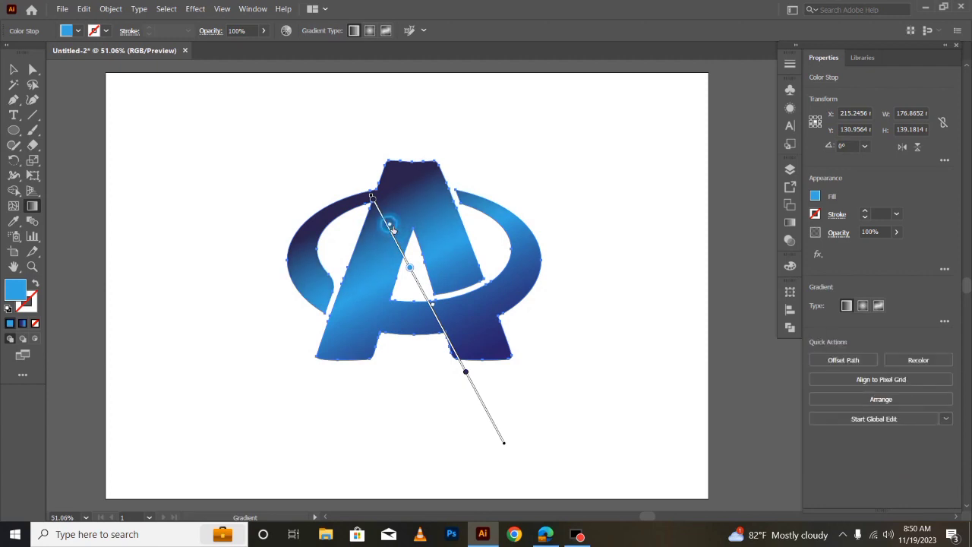
left_click_drag(465, 372, 451, 342)
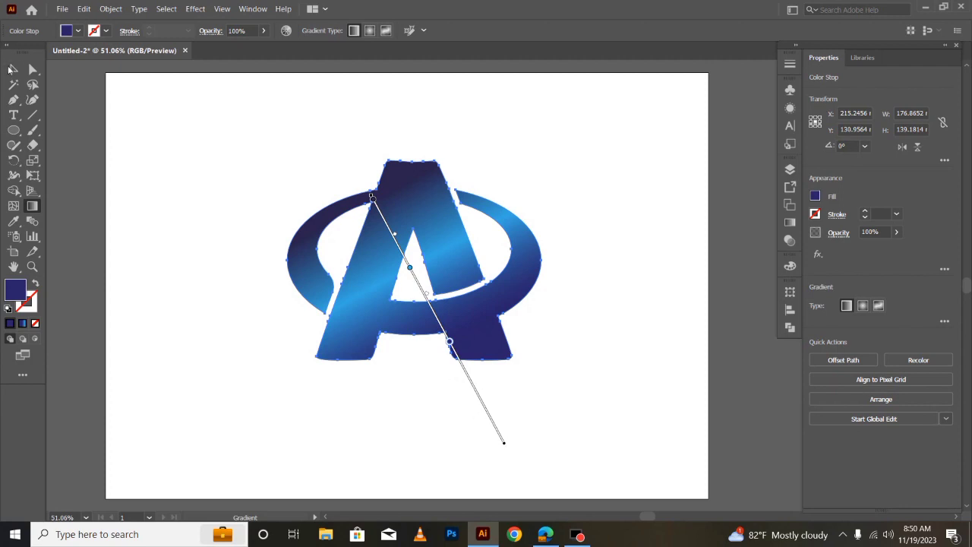
left_click(12, 69)
left_click(198, 291)
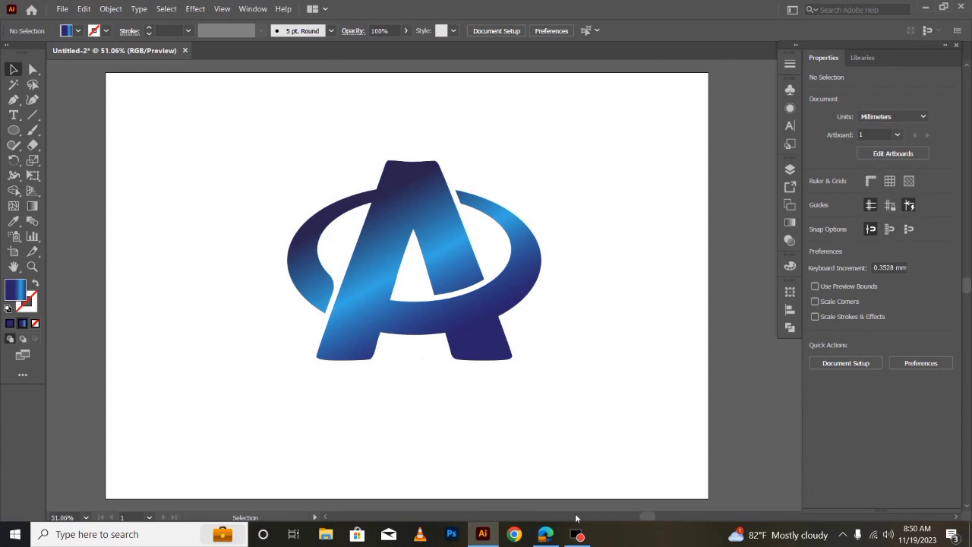
mouse_move(579, 535)
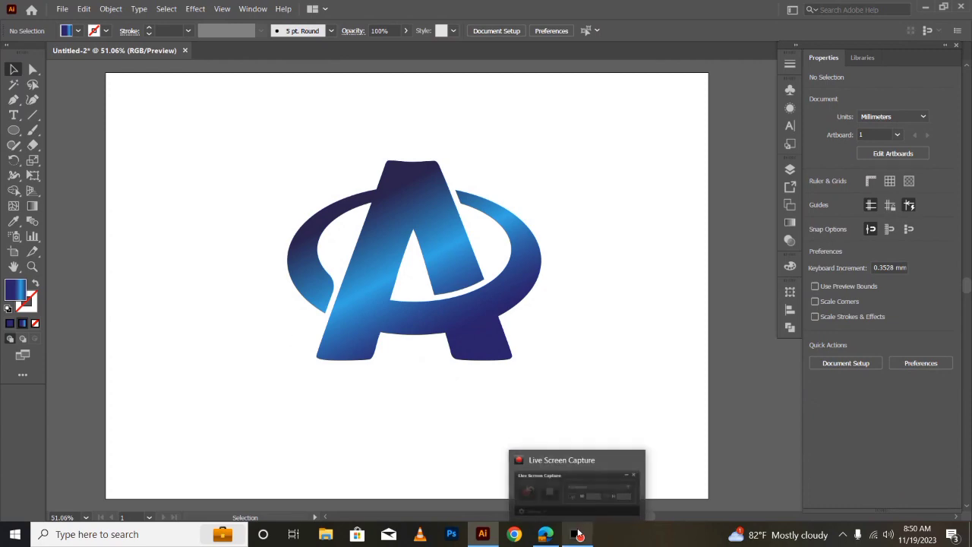